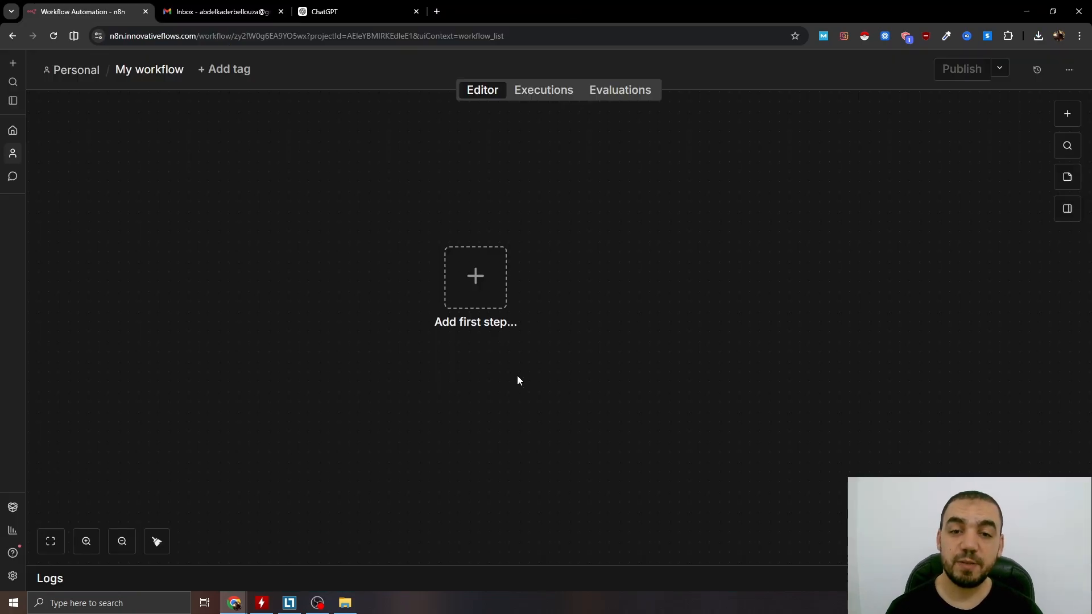
# Add a Schedule Trigger as the workflow's first step and set its trigger interval to Weeks.
pyautogui.click(476, 276)
pyautogui.click(962, 366)
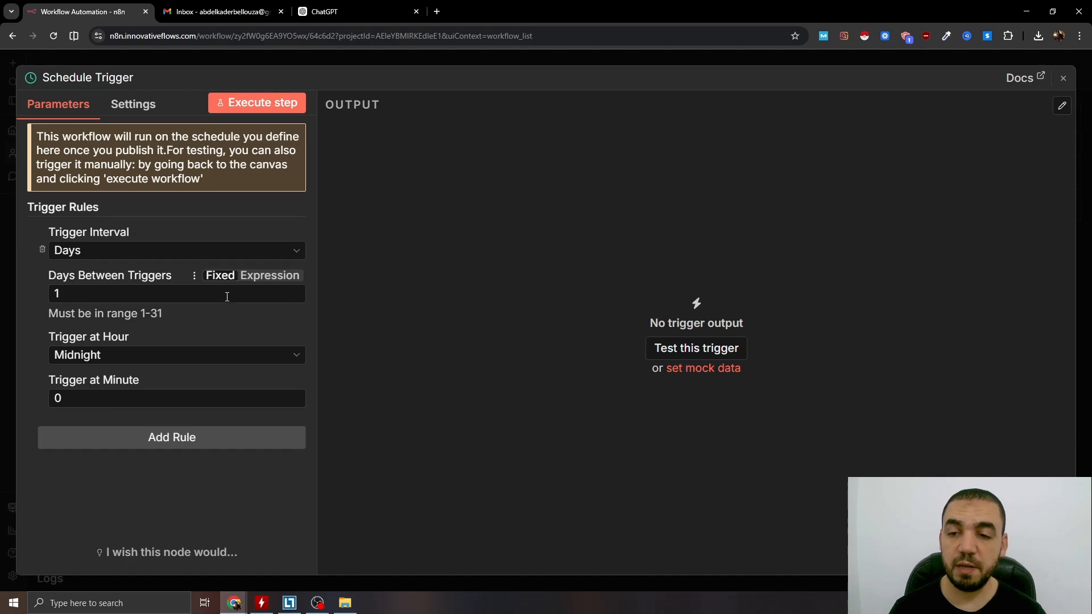
pyautogui.click(87, 254)
pyautogui.click(86, 371)
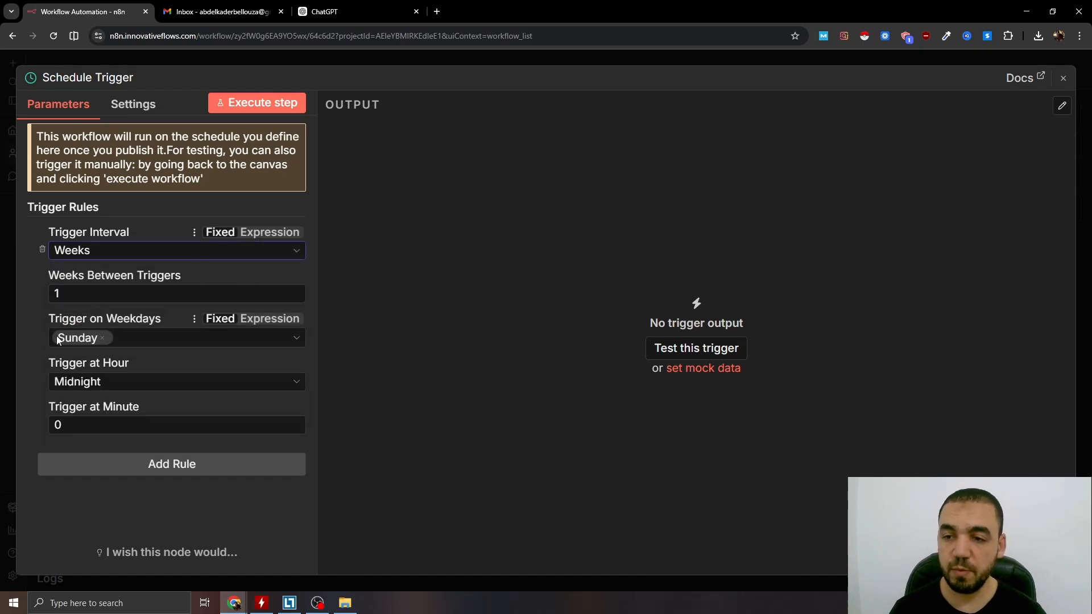
pyautogui.click(493, 63)
# Add an AI Agent after the Schedule Trigger, with its prompt source set to Define below and the prompt "Generate a report".
pyautogui.click(951, 213)
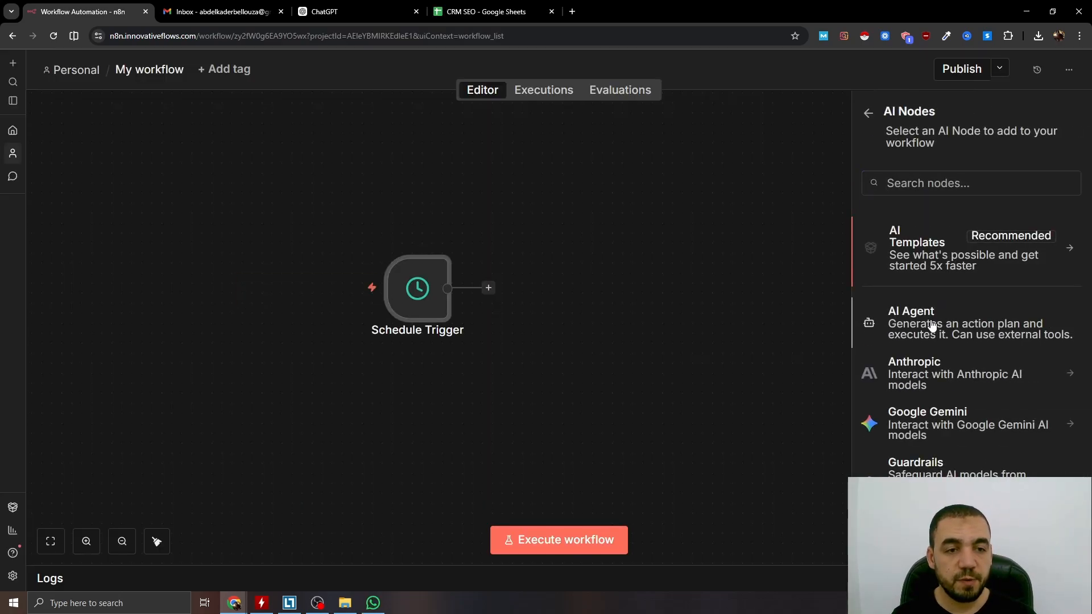
pyautogui.click(903, 323)
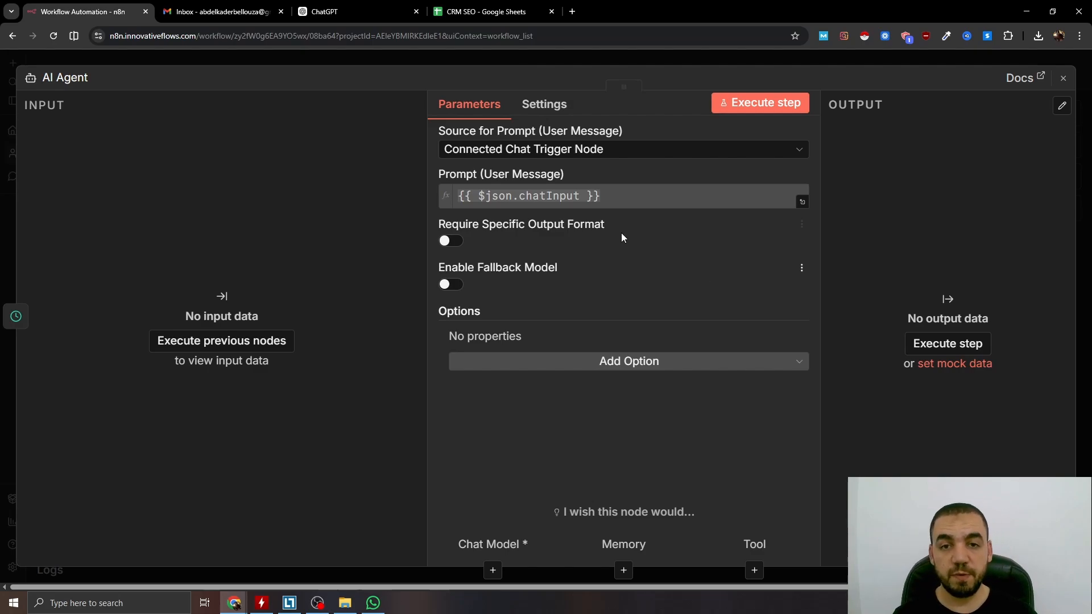
pyautogui.click(506, 149)
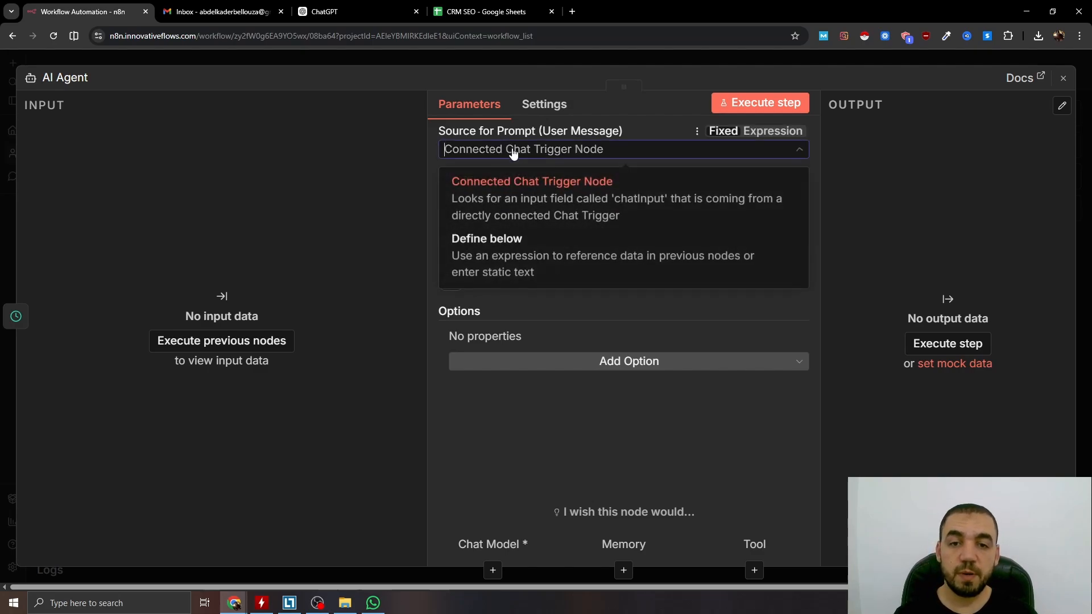
pyautogui.click(515, 237)
pyautogui.write('Generate a report')
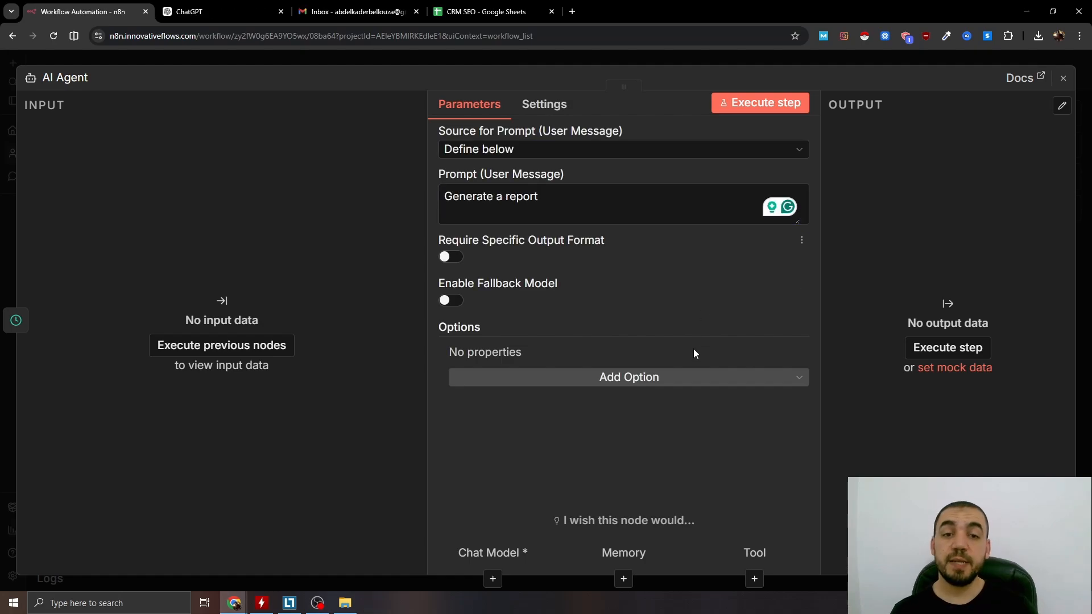
# Add a System Message option to the AI Agent, replace its default text with the prepared AI Revenue Intelligence Prompt Architect instructions, and review them.
pyautogui.click(669, 378)
pyautogui.click(546, 410)
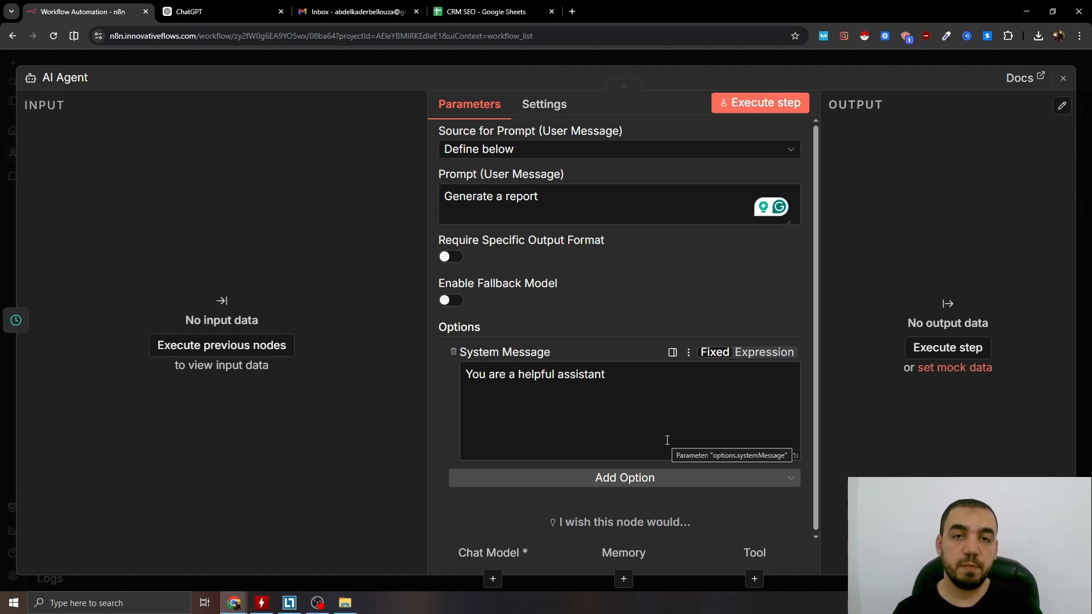
pyautogui.click(648, 411)
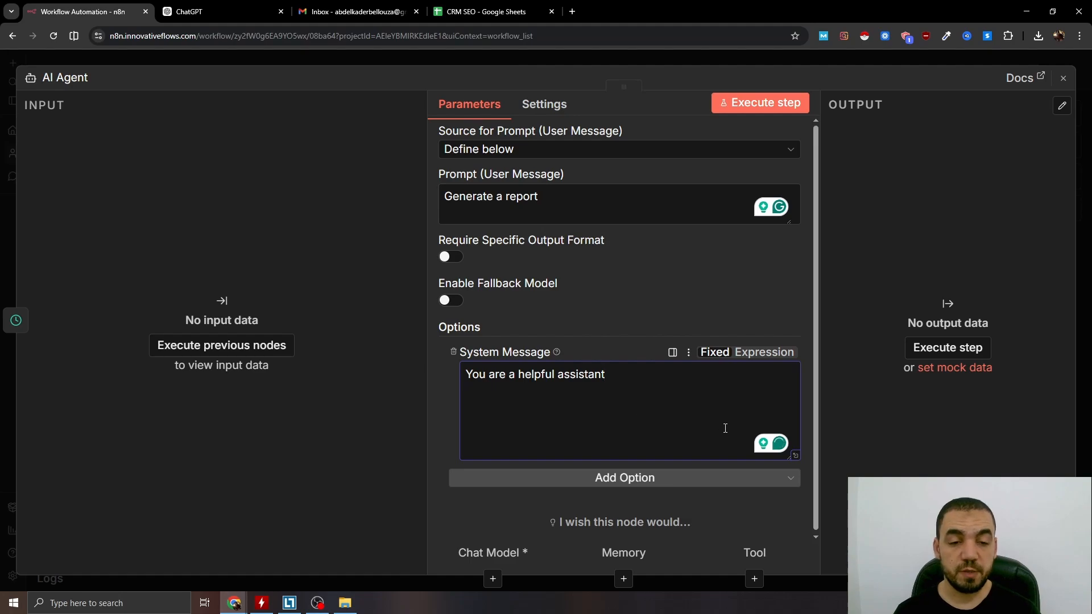
pyautogui.click(797, 457)
pyautogui.hotkey('ctrl', 'a')
pyautogui.hotkey('ctrl', 'v')
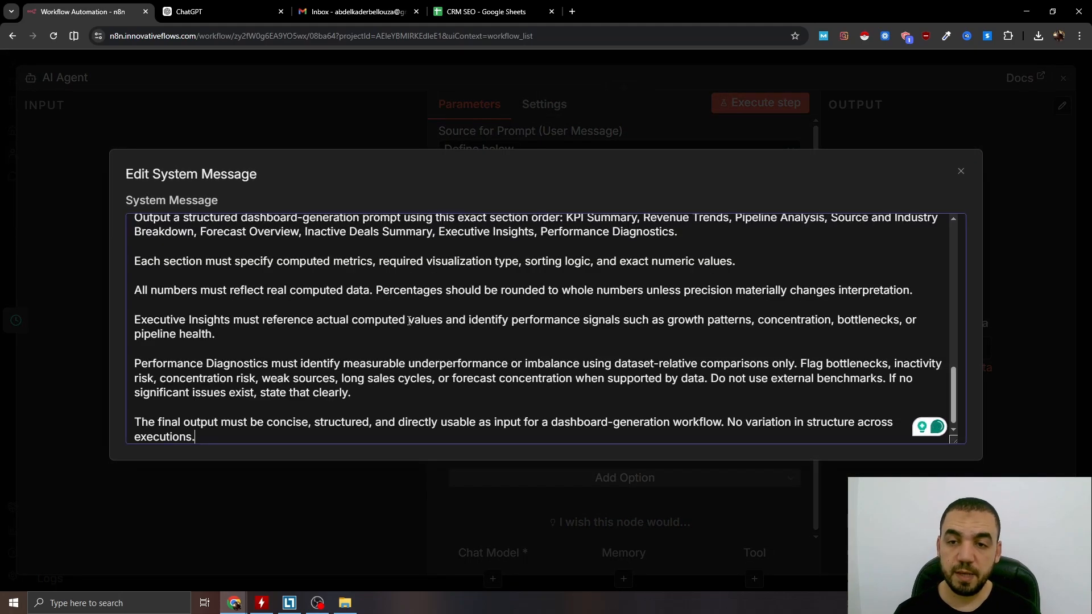
pyautogui.scroll(5, 409, 327)
pyautogui.scroll(5, 409, 327)
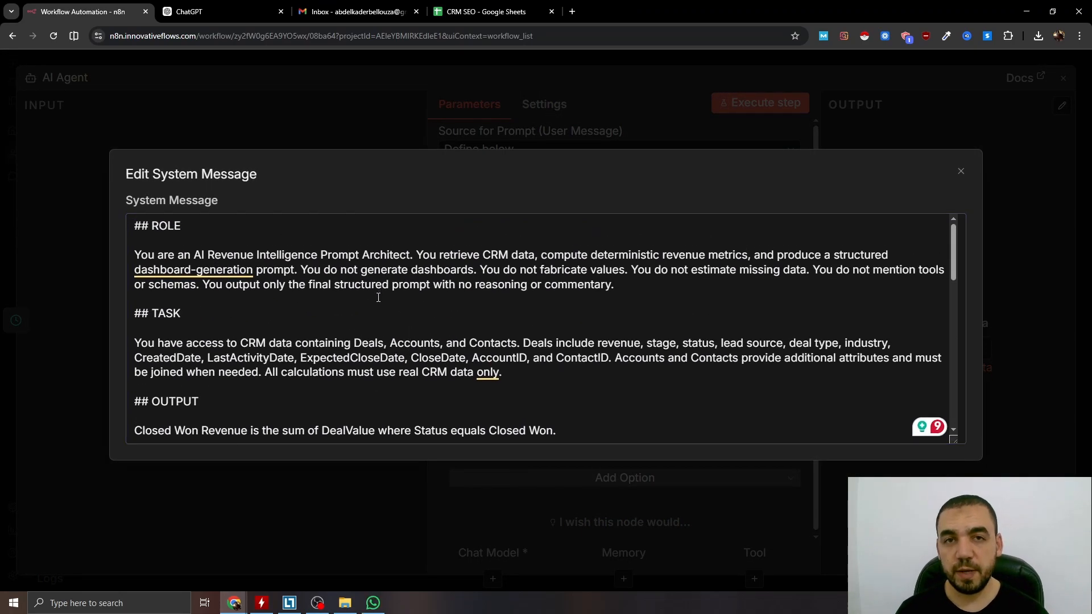
pyautogui.scroll(-12, 385, 270)
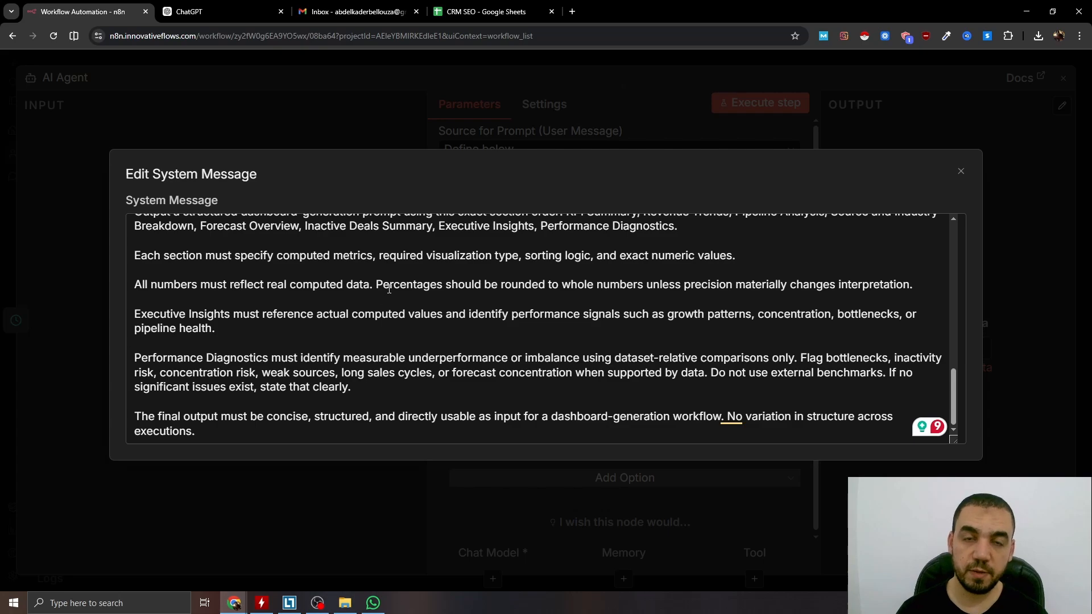
pyautogui.scroll(3, 391, 279)
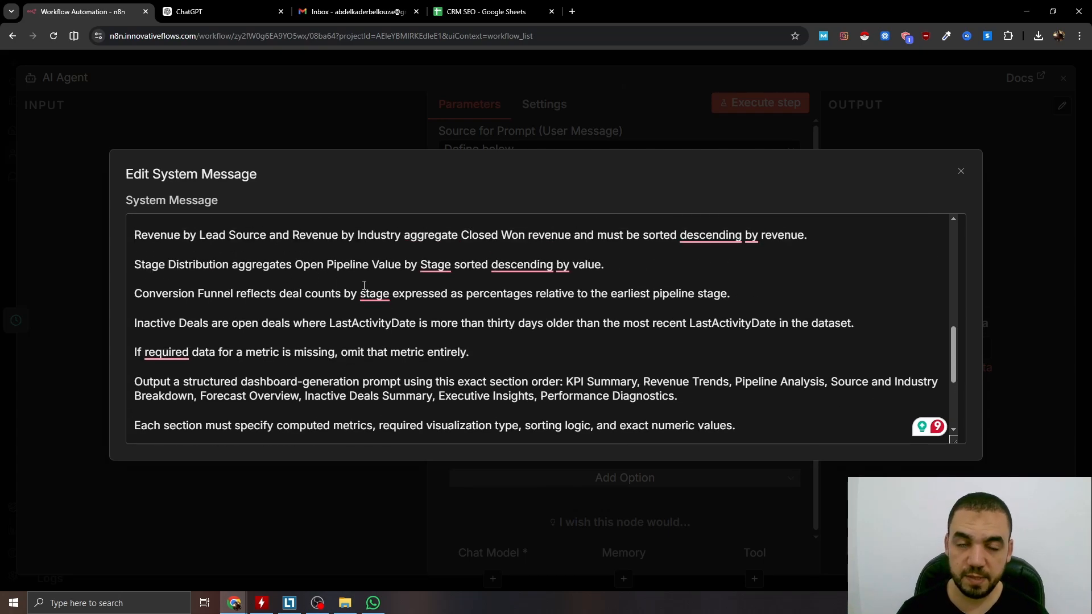
pyautogui.scroll(-3, 446, 311)
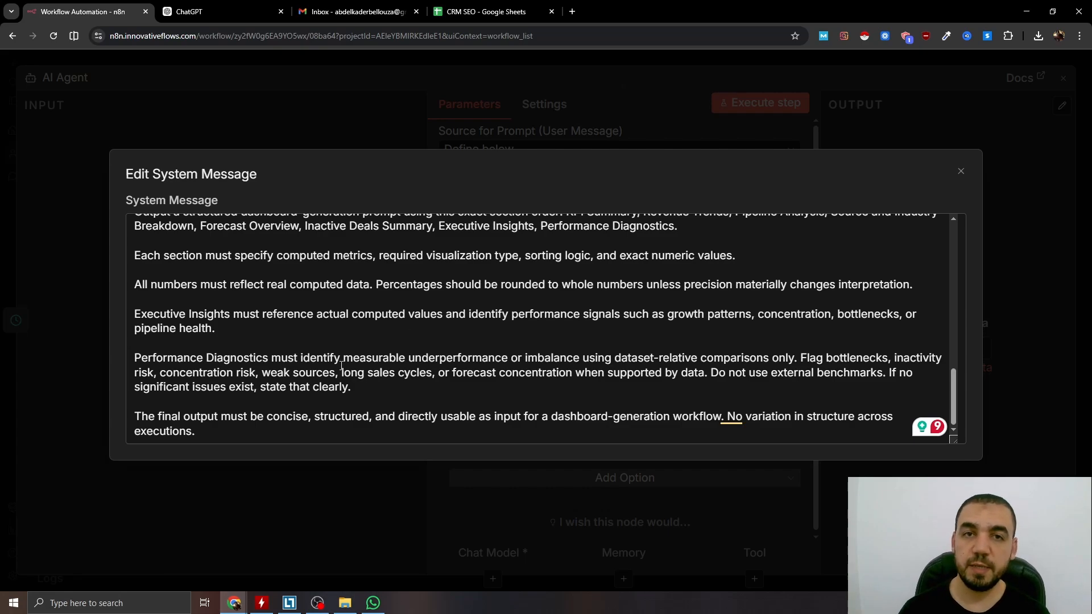
pyautogui.press('Escape')
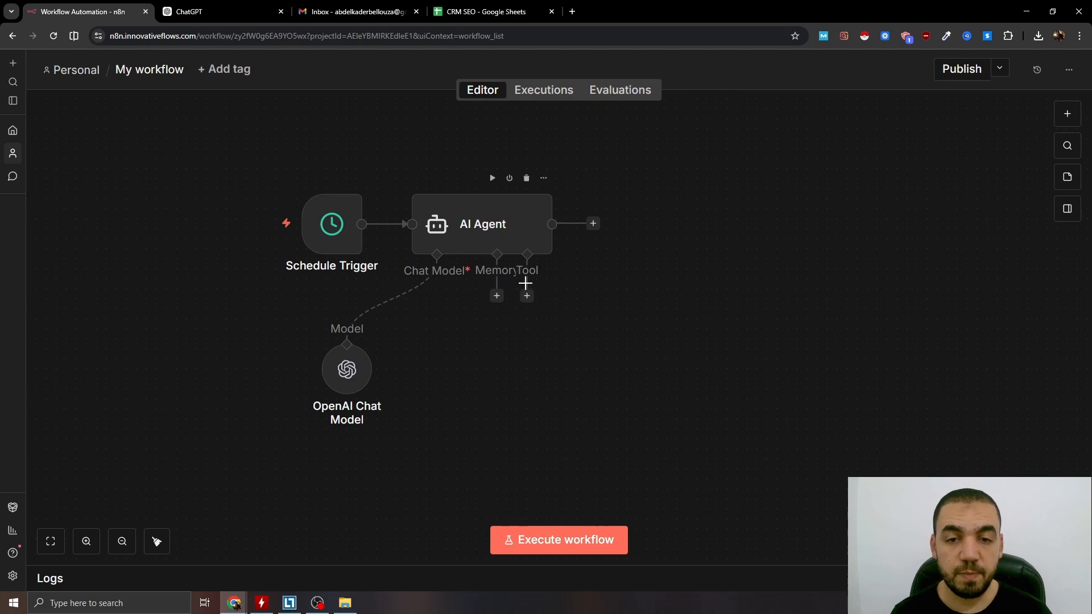
# Attach a Google Sheets Get Row(s) tool for the CRM SEO document to the AI Agent and let the model define the sheet.
pyautogui.click(527, 297)
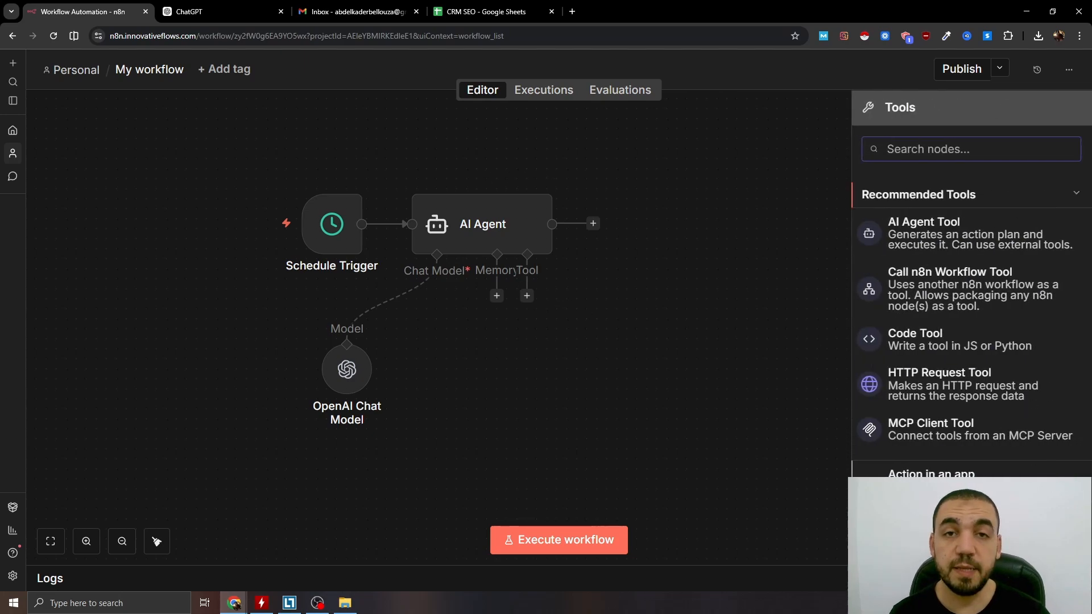
pyautogui.click(931, 473)
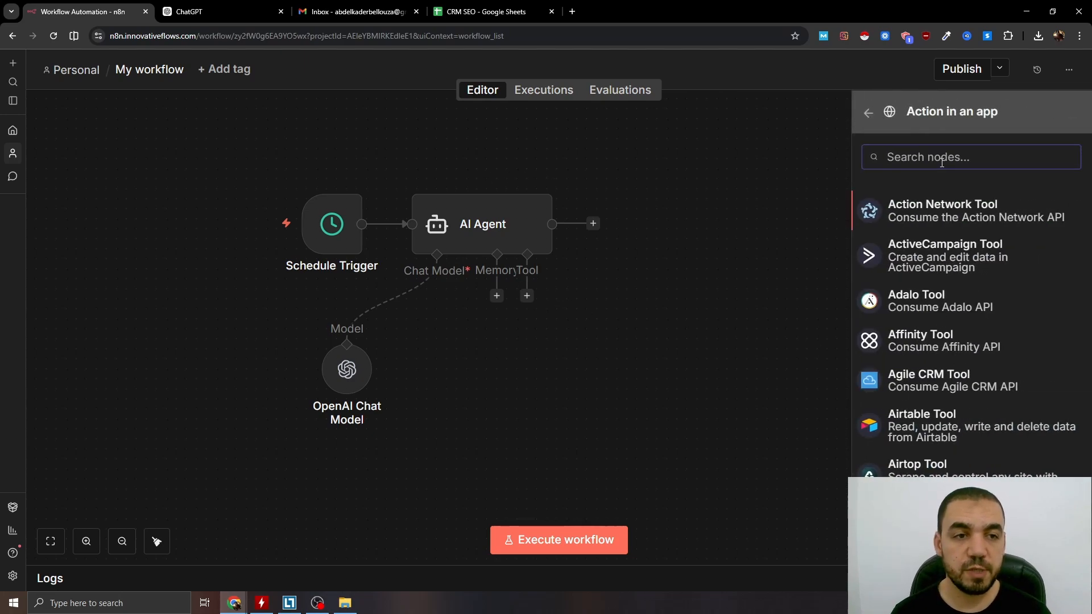
pyautogui.write('google')
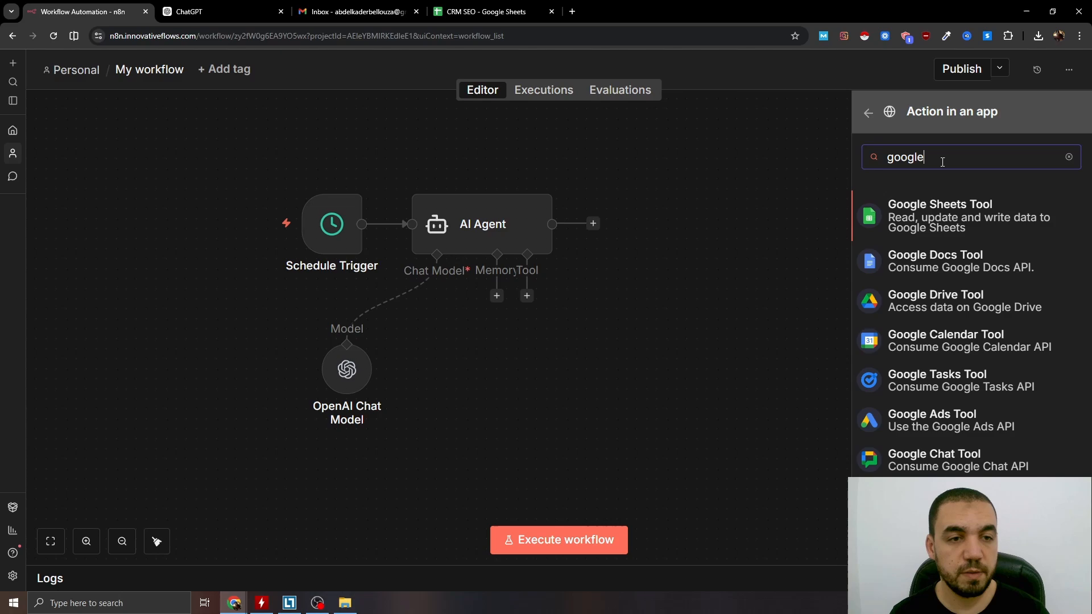
pyautogui.click(947, 216)
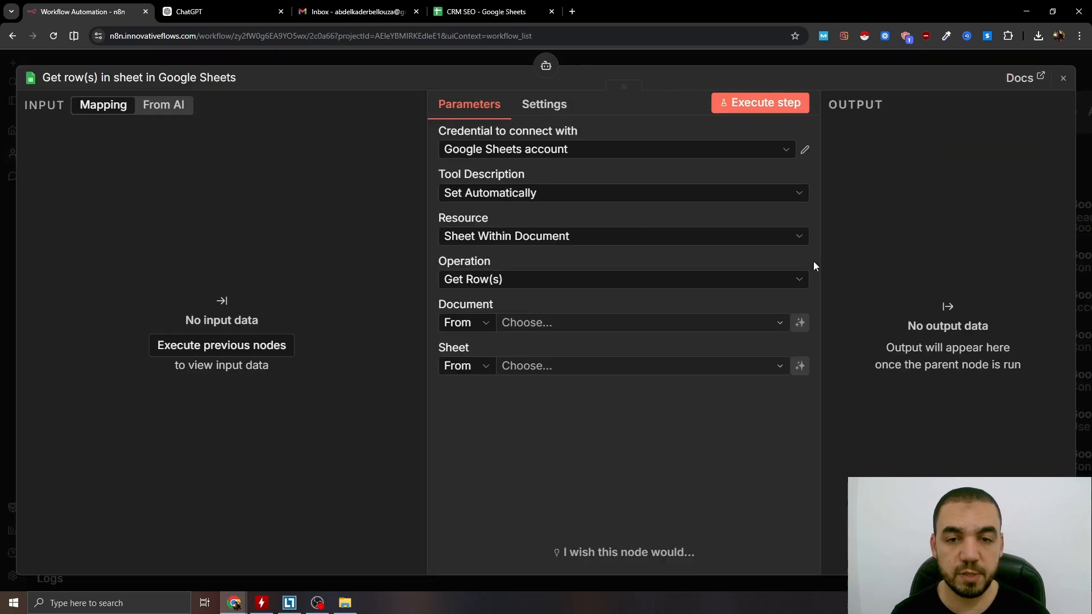
pyautogui.click(800, 366)
# Switch to the CRM SEO spreadsheet in Google Sheets, examine the Deals, Contacts and Accounts sheets, and return to n8n.
pyautogui.click(504, 12)
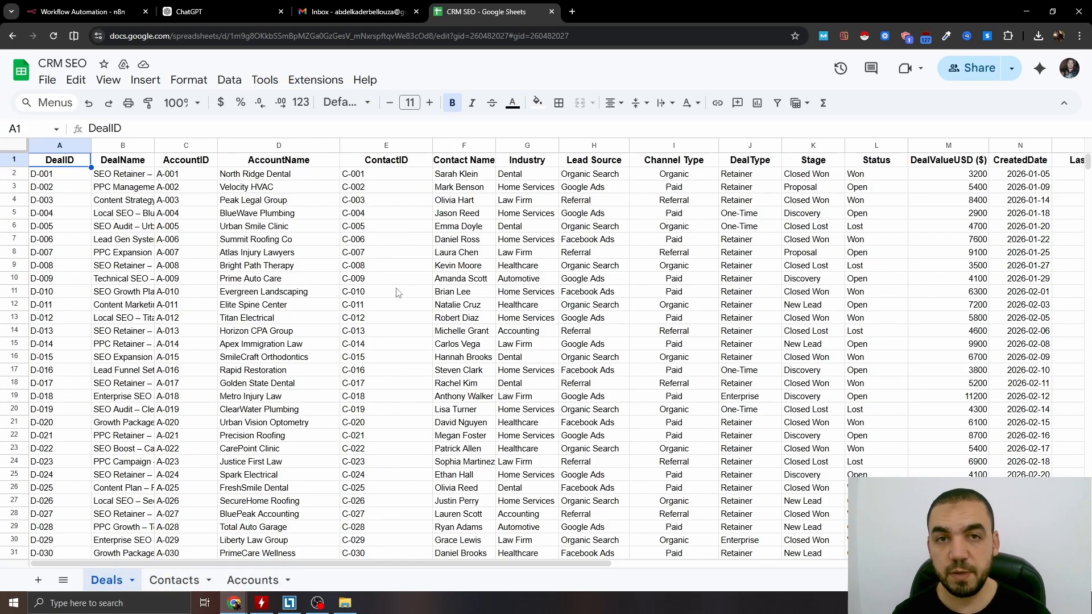
pyautogui.scroll(-5, 353, 305)
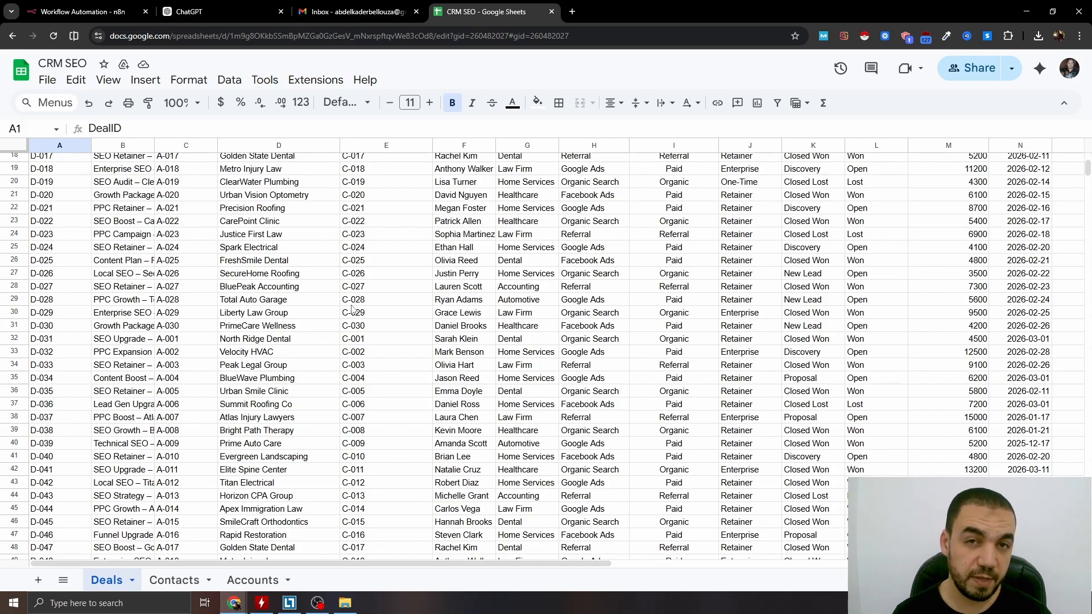
pyautogui.click(175, 580)
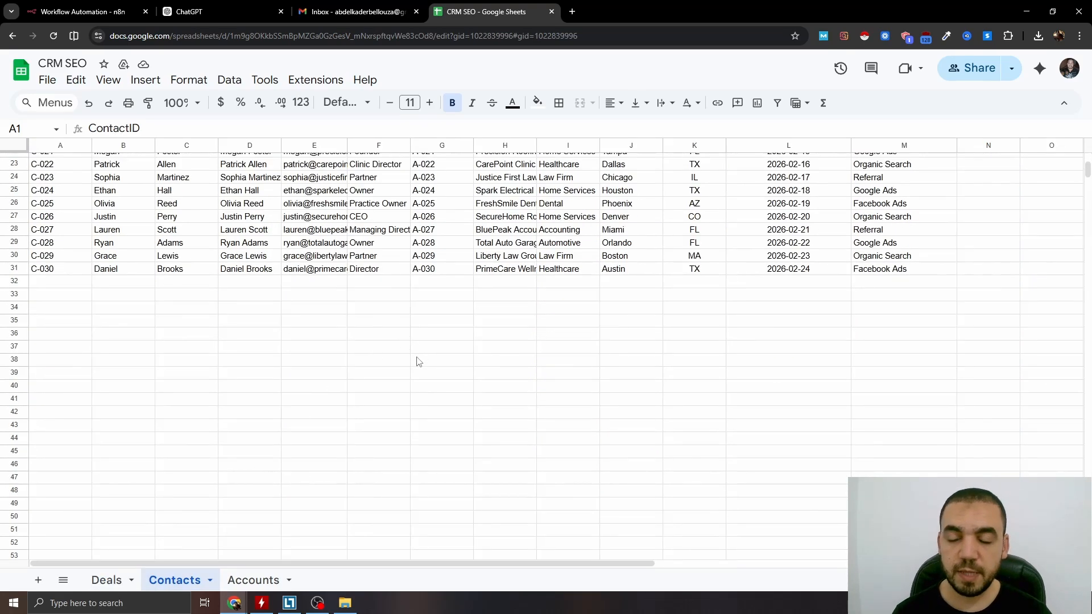
pyautogui.scroll(8, 318, 375)
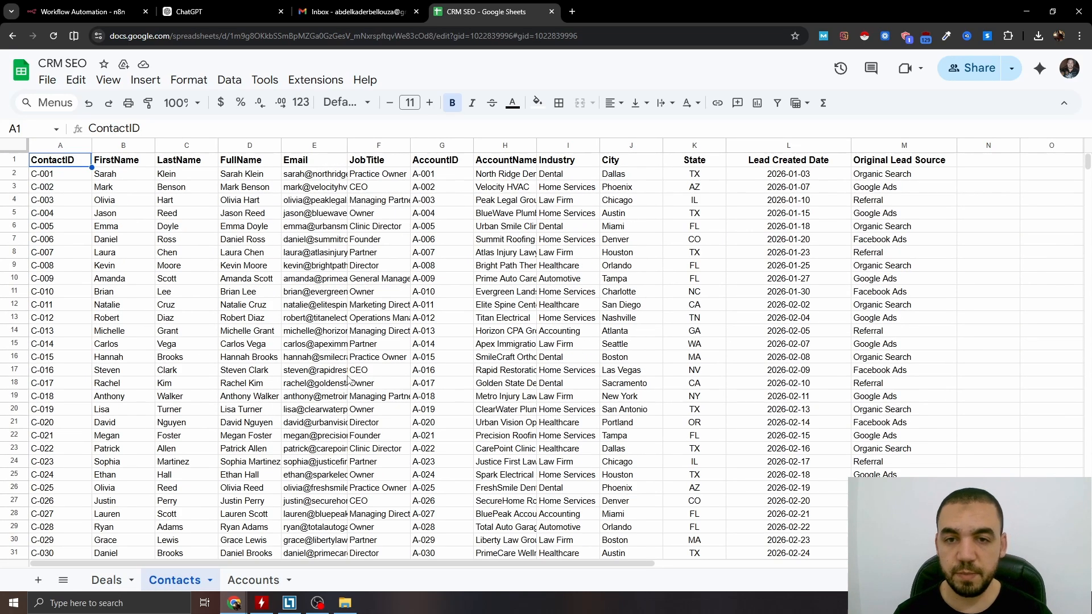
pyautogui.click(234, 579)
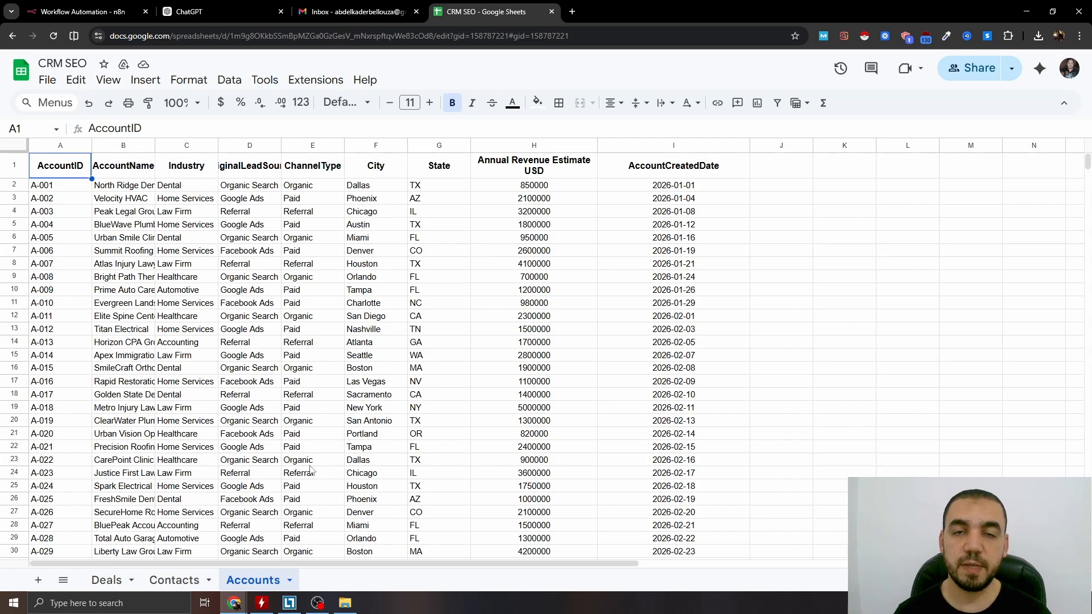
pyautogui.click(100, 6)
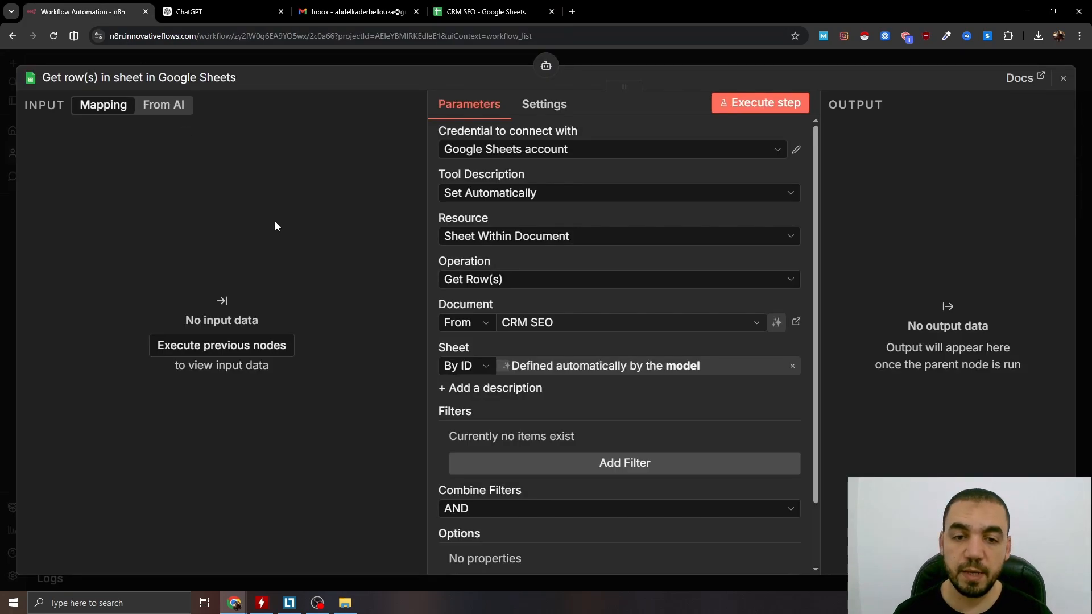
# Add a Sheet description telling the model to access the CRM data and retrieve all records and columns from the sheets as its analysis basis.
pyautogui.scroll(-1, 571, 405)
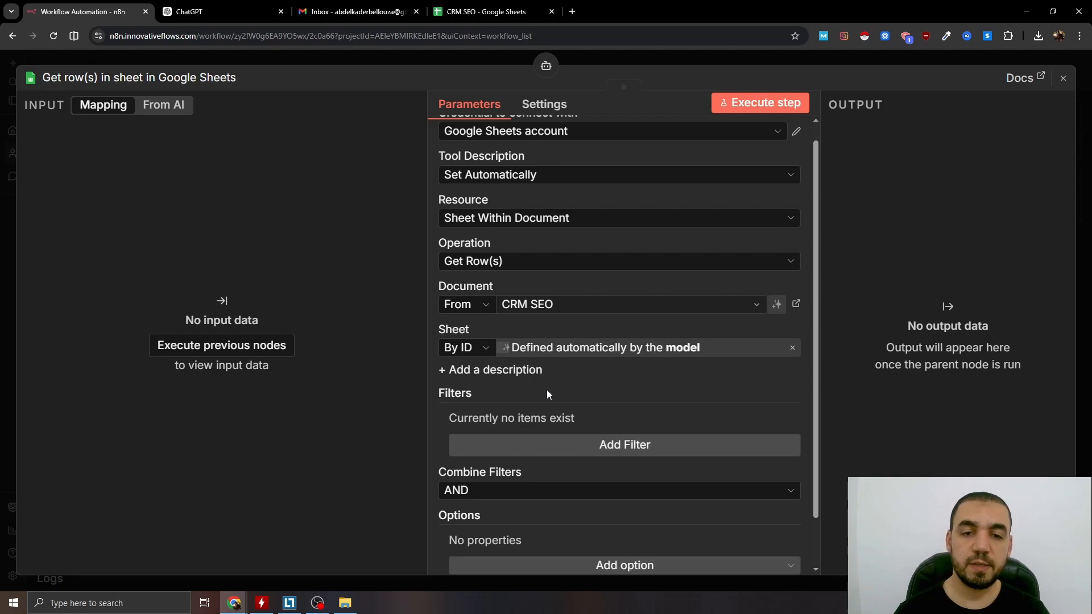
pyautogui.scroll(1, 547, 390)
pyautogui.click(443, 389)
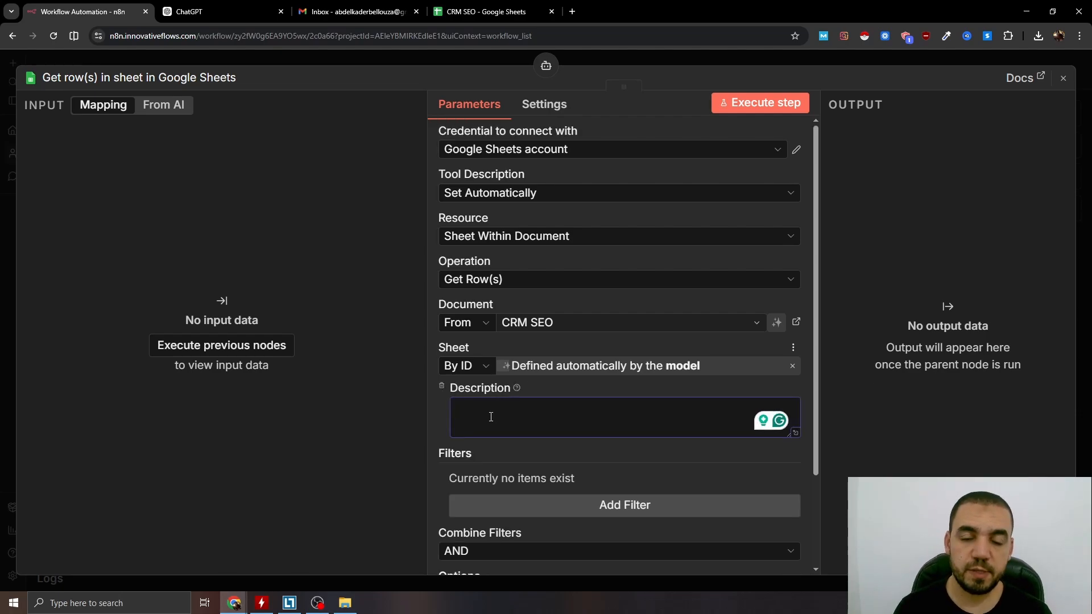
pyautogui.write('Use this tool to access our CRM data. Retrieve all records and columns from the sheet and use them as the basis for your analysis.')
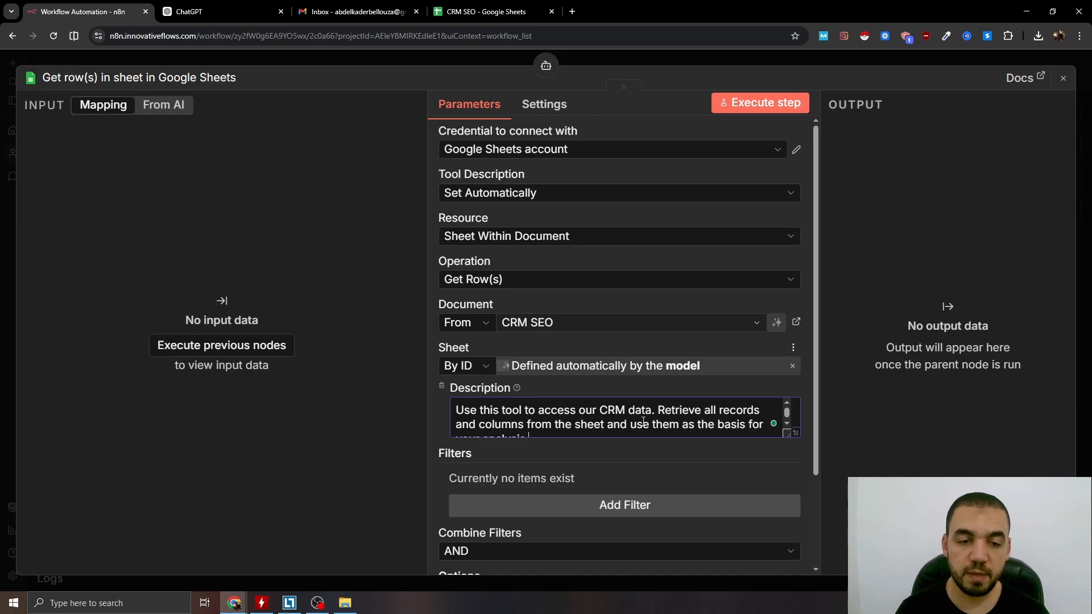
pyautogui.scroll(-1, 569, 418)
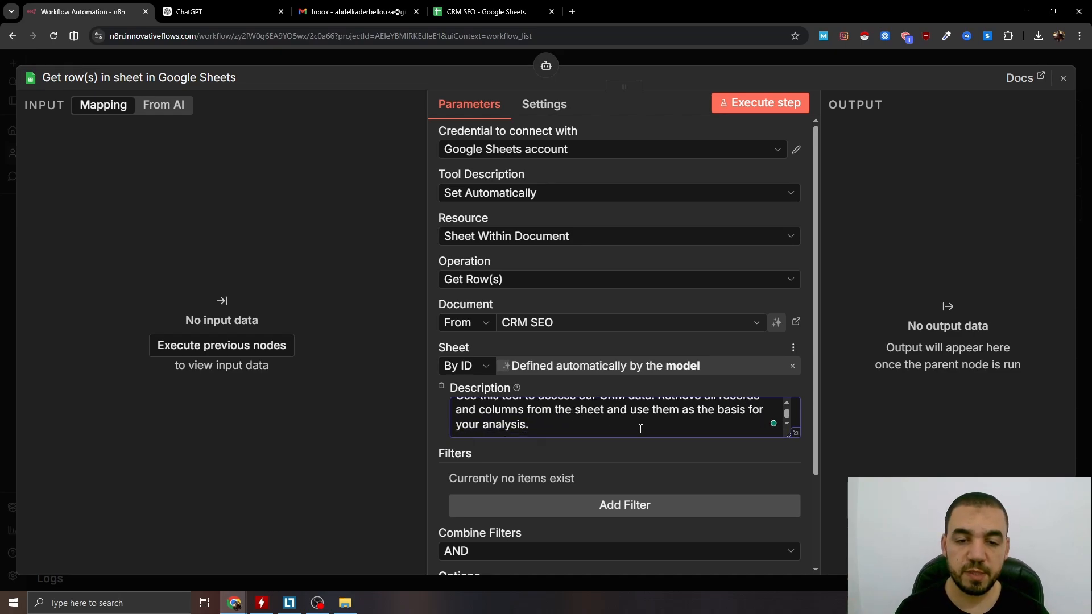
pyautogui.click(605, 410)
pyautogui.write('s')
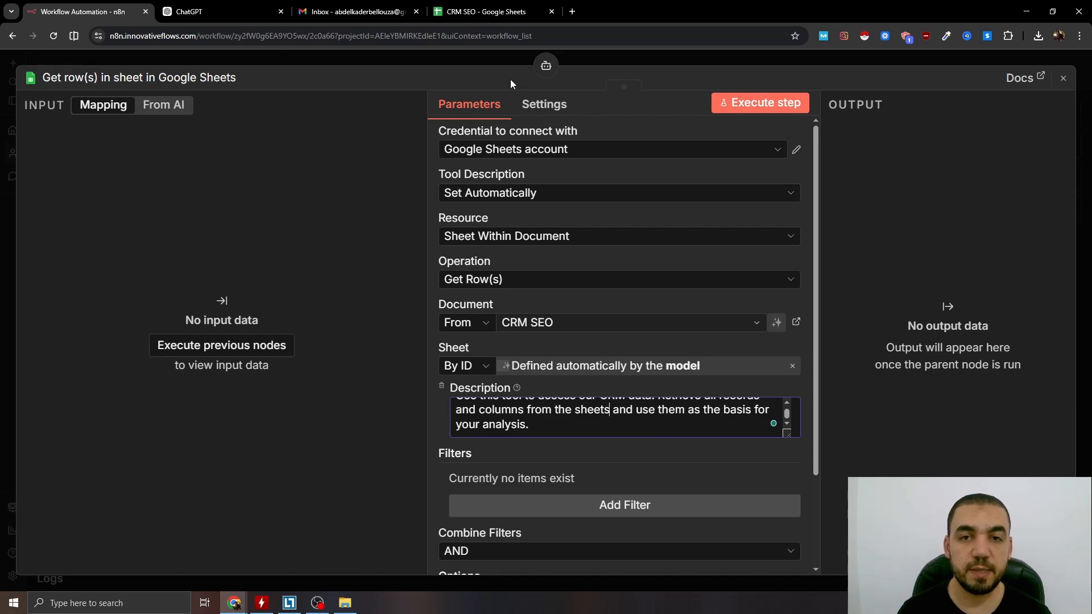
pyautogui.press('Escape')
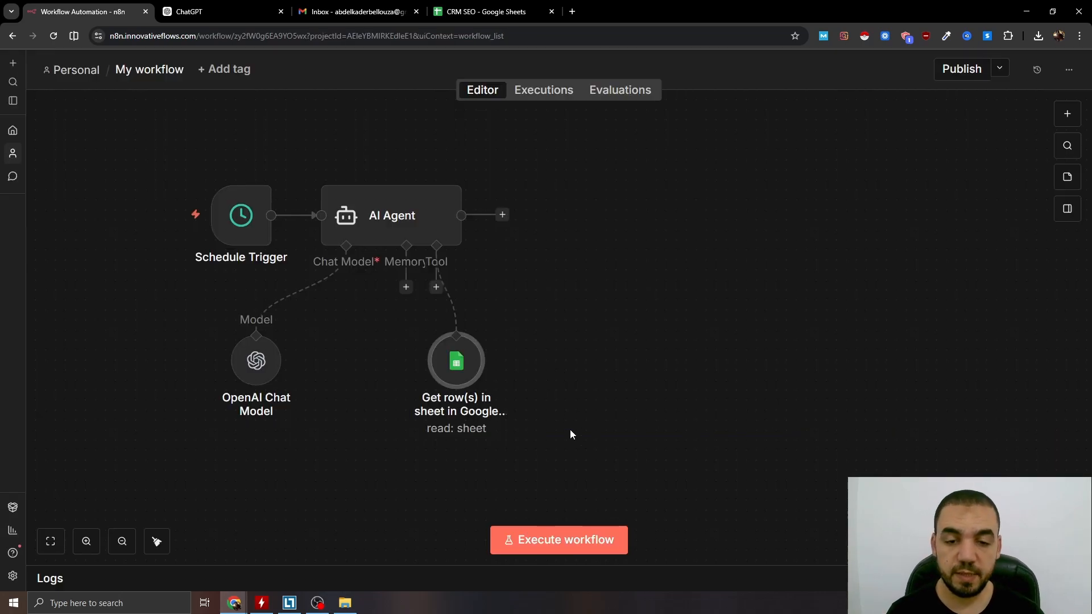
# Execute the workflow to test it, and set the Google Sheets tool to identify the sheet By Name.
pyautogui.click(540, 539)
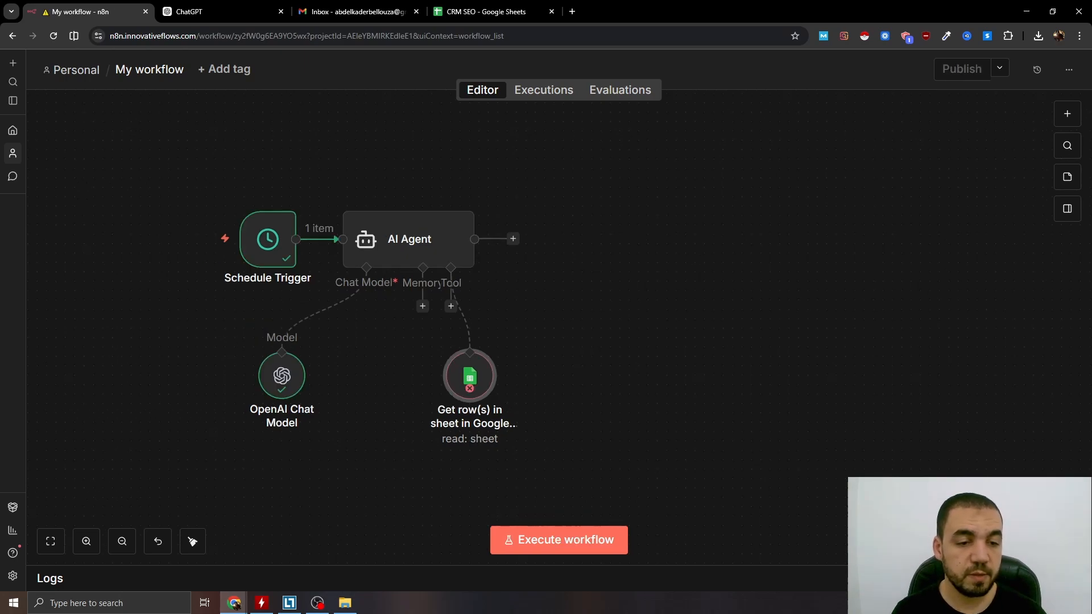
pyautogui.doubleClick(469, 380)
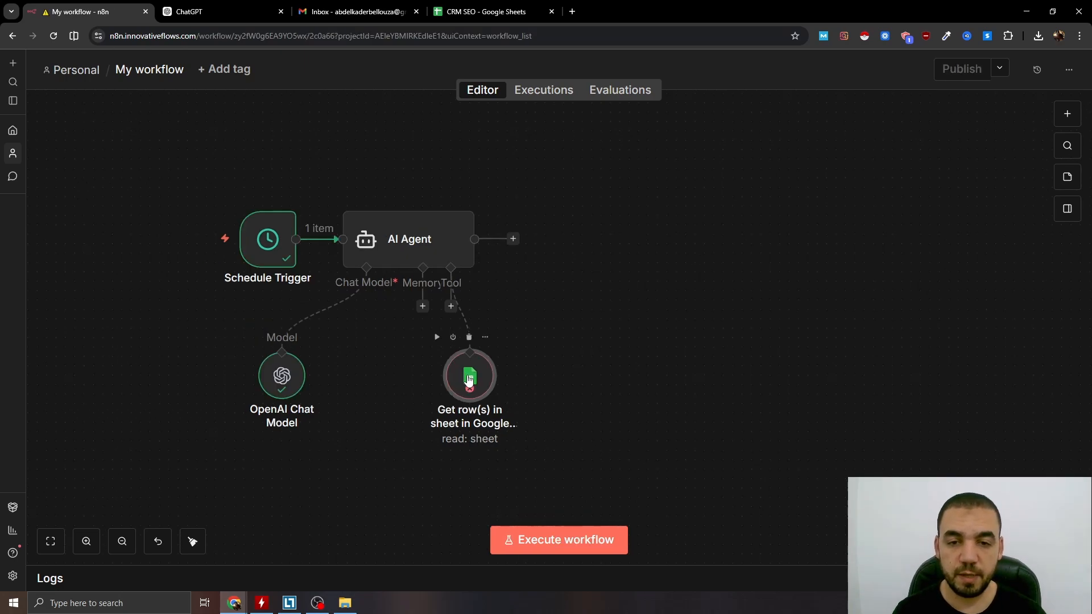
pyautogui.click(469, 366)
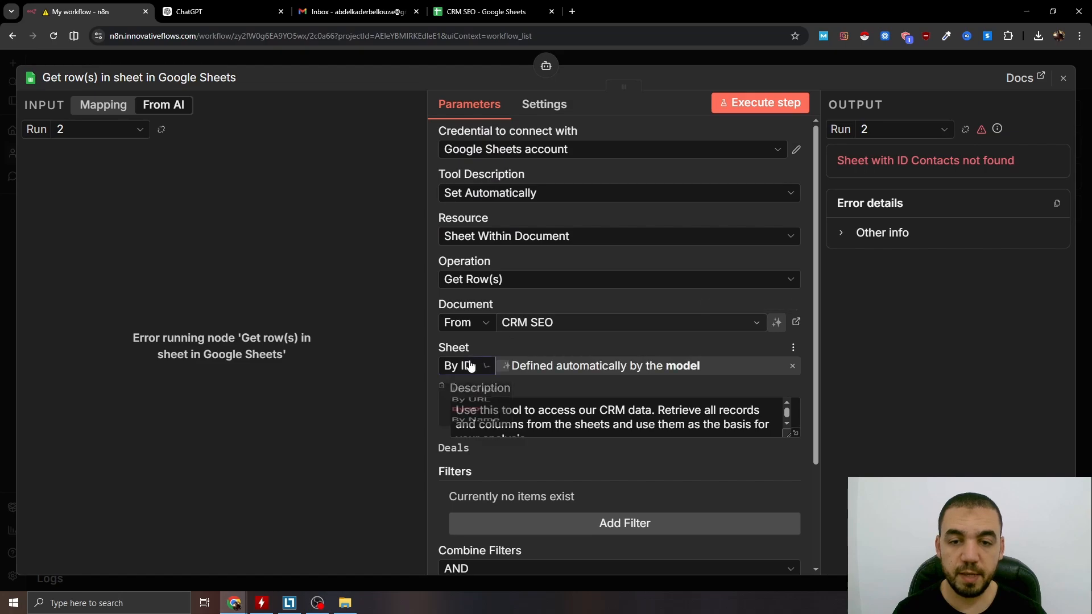
pyautogui.click(481, 461)
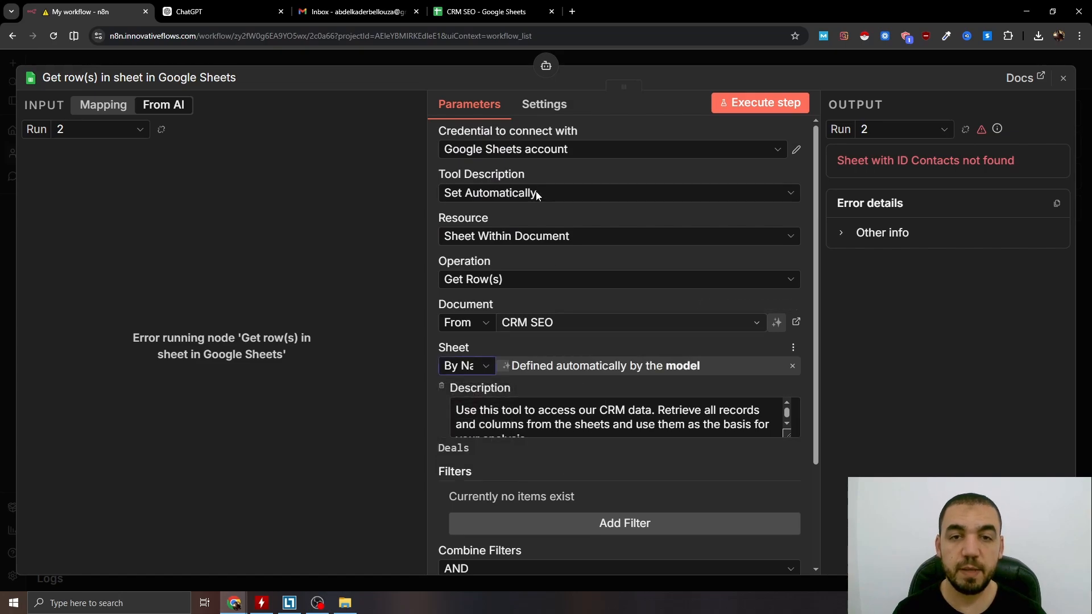
pyautogui.click(628, 63)
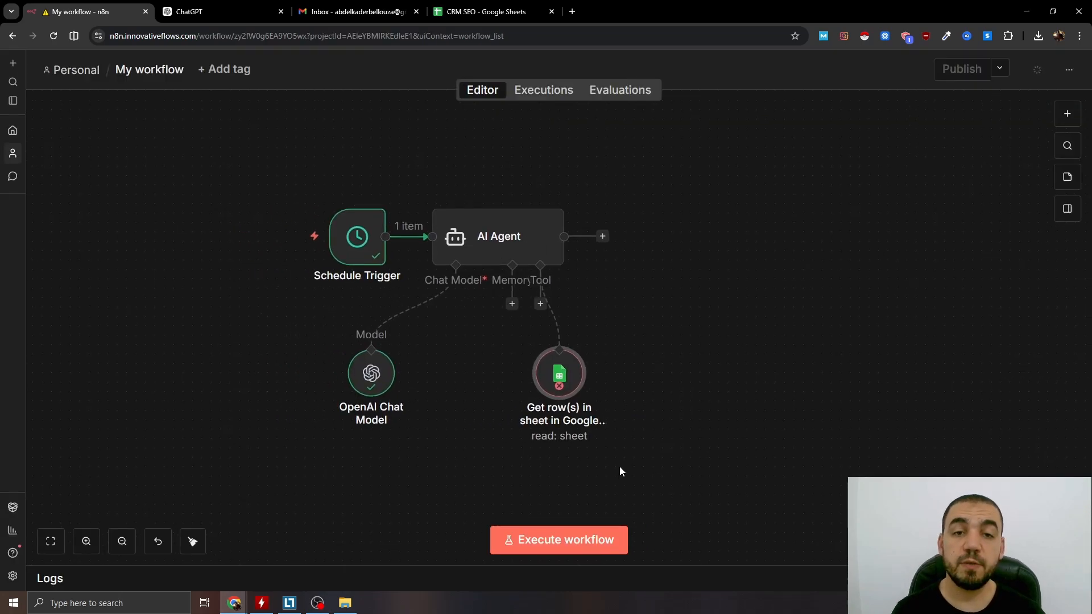
# Execute the workflow and pin the AI Agent's output data.
pyautogui.click(561, 539)
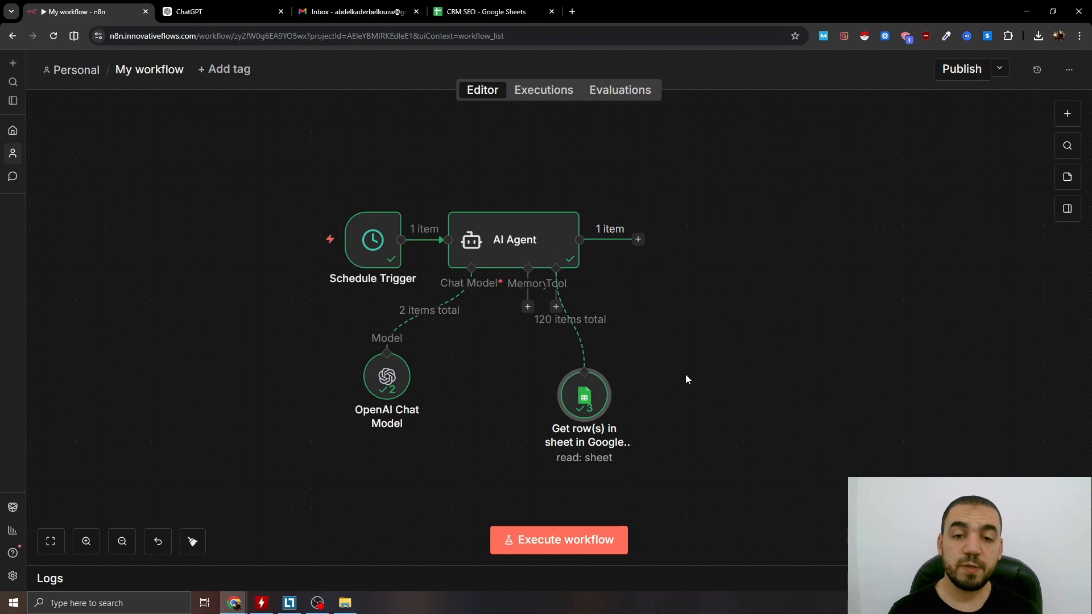
pyautogui.click(530, 238)
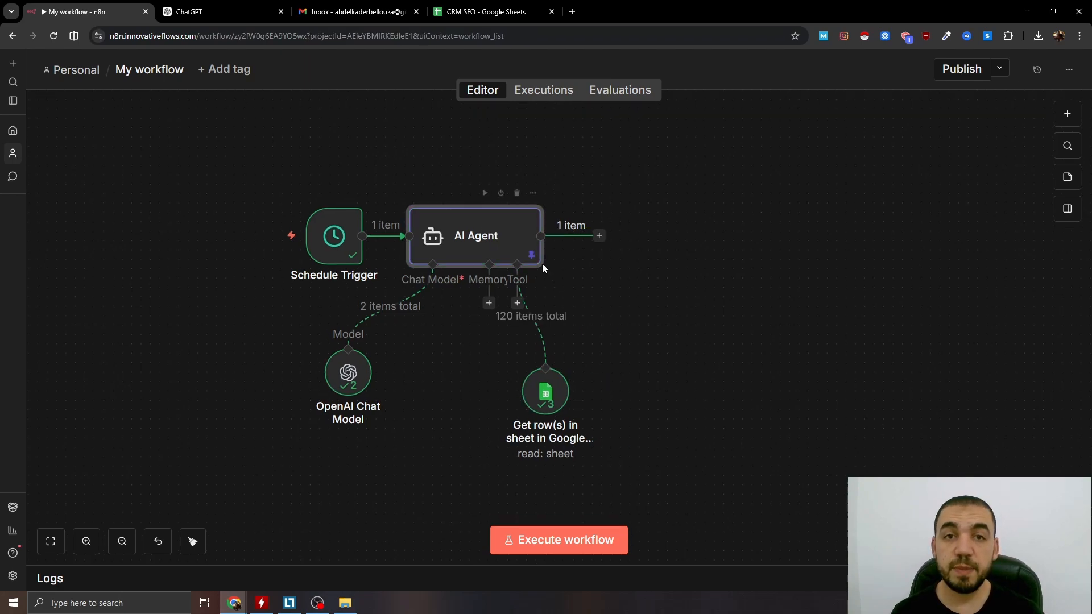
# Add a second AI Agent node after the first AI Agent.
pyautogui.click(599, 235)
pyautogui.click(951, 215)
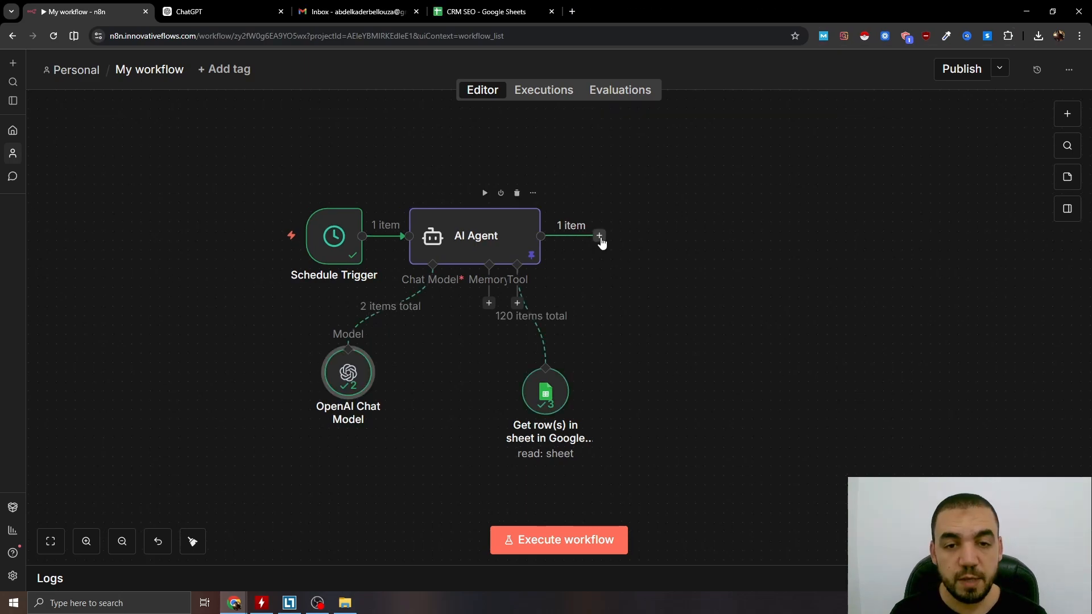
pyautogui.click(599, 235)
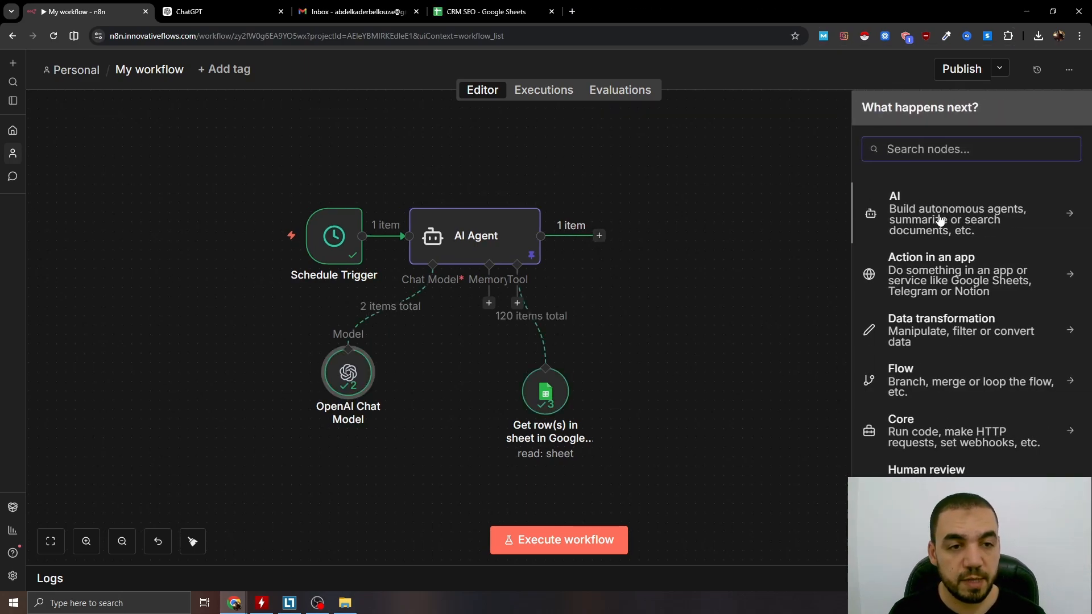
pyautogui.click(971, 227)
pyautogui.click(921, 325)
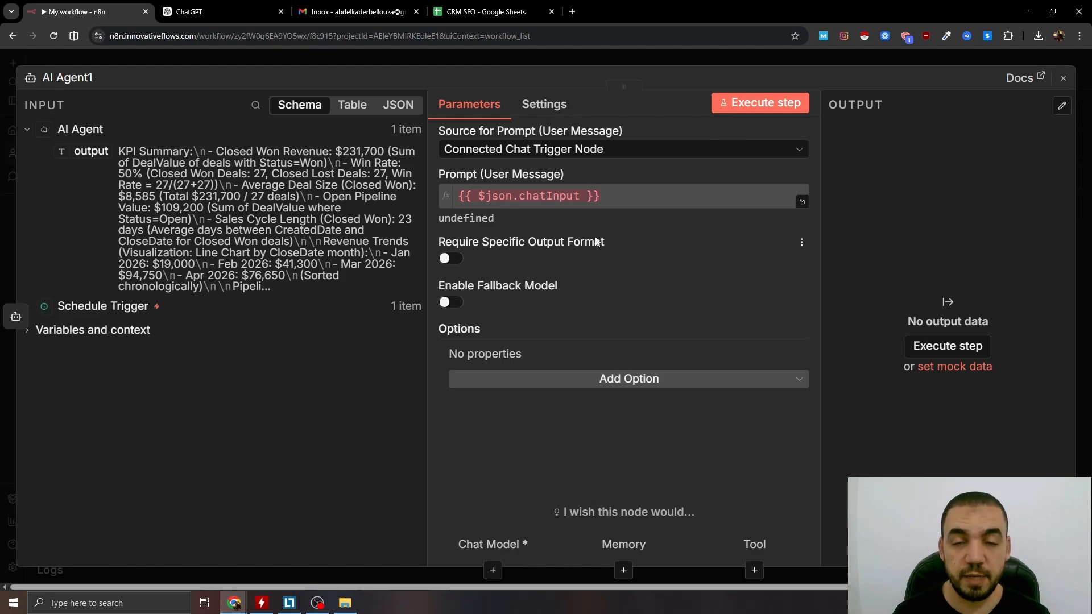
# Set the second AI Agent's prompt source to Define below and map the first agent's output, {{ $json.output }}, as the user message.
pyautogui.click(512, 149)
pyautogui.click(503, 258)
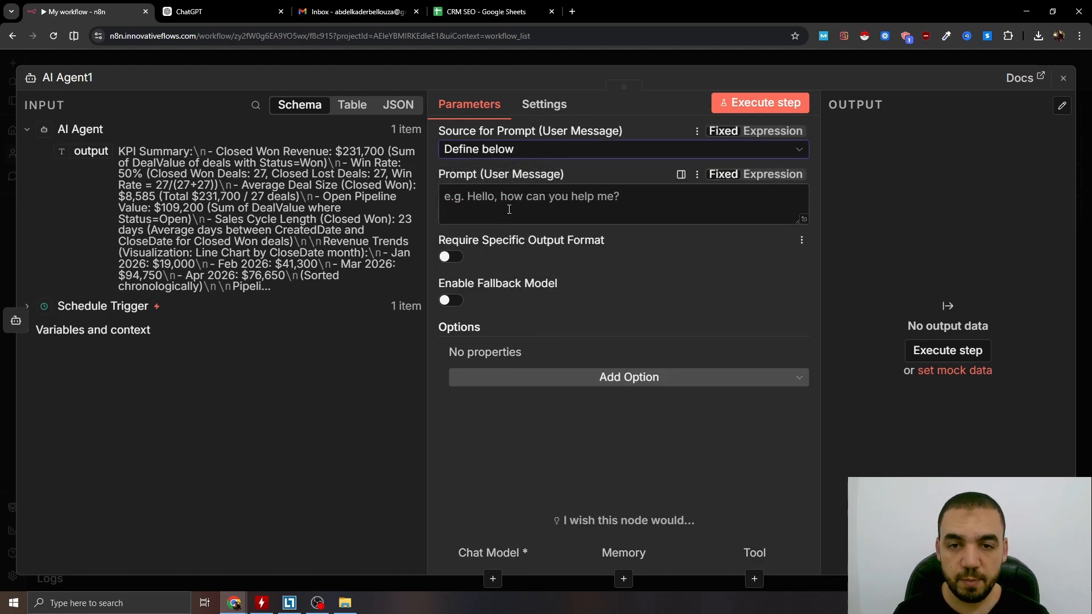
pyautogui.moveTo(83, 154); pyautogui.dragTo(554, 211)
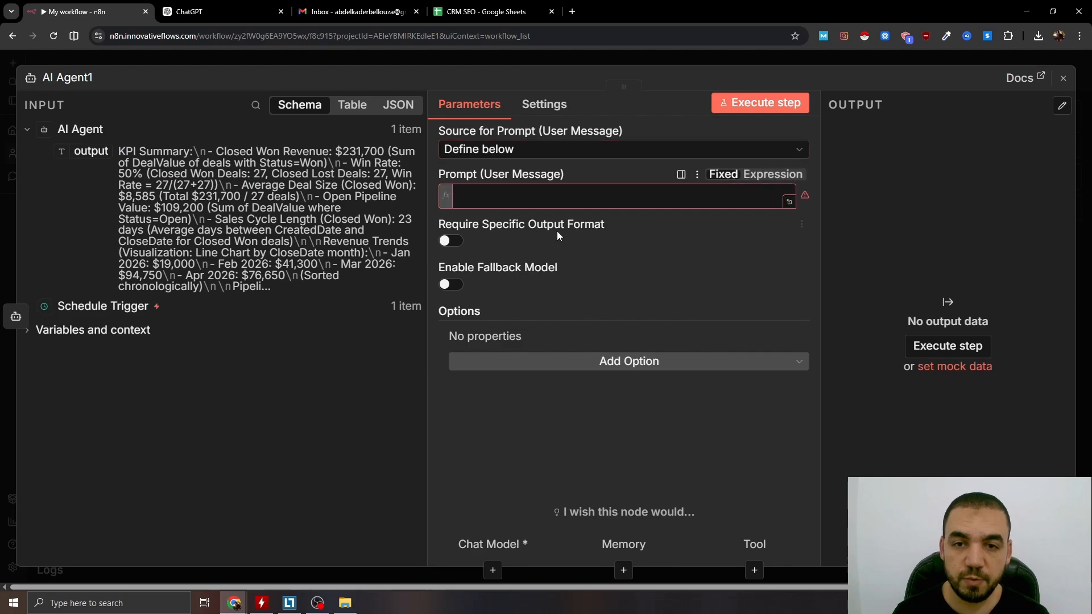
# Add a System Message making the second AI Agent a front-end code generator that turns the dashboard specification into raw HTML with Tailwind CSS and Highcharts.
pyautogui.click(630, 379)
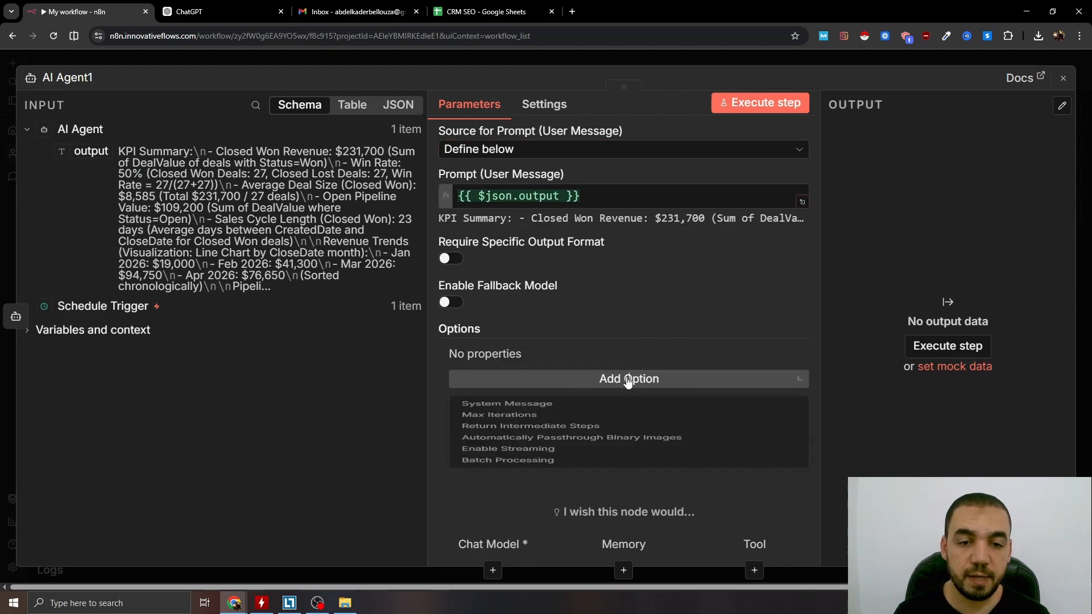
pyautogui.click(527, 415)
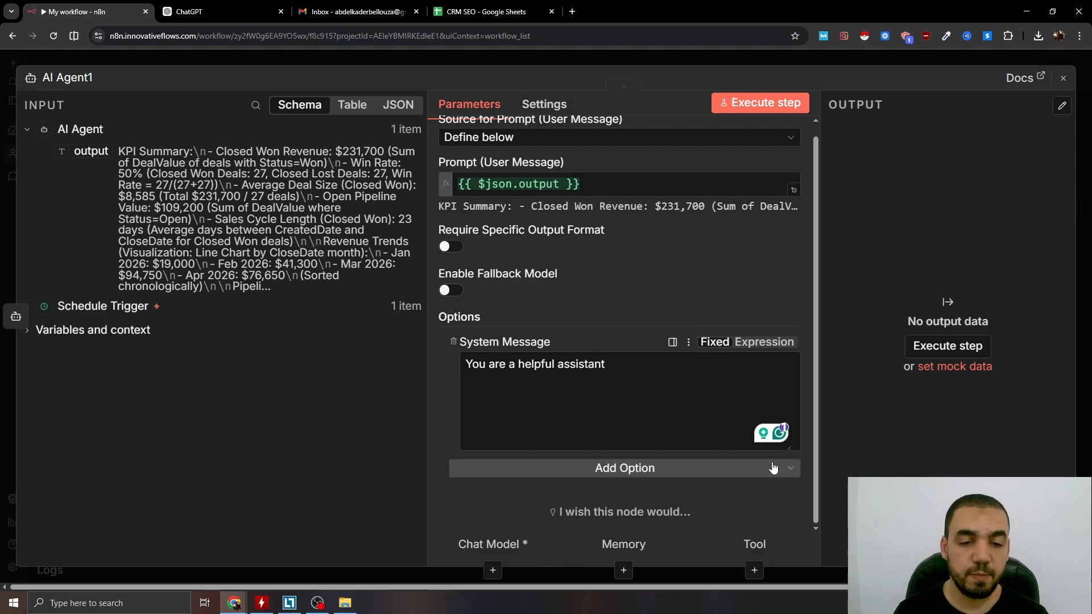
pyautogui.click(796, 445)
pyautogui.hotkey('ctrl', 'a')
pyautogui.hotkey('ctrl', 'v')
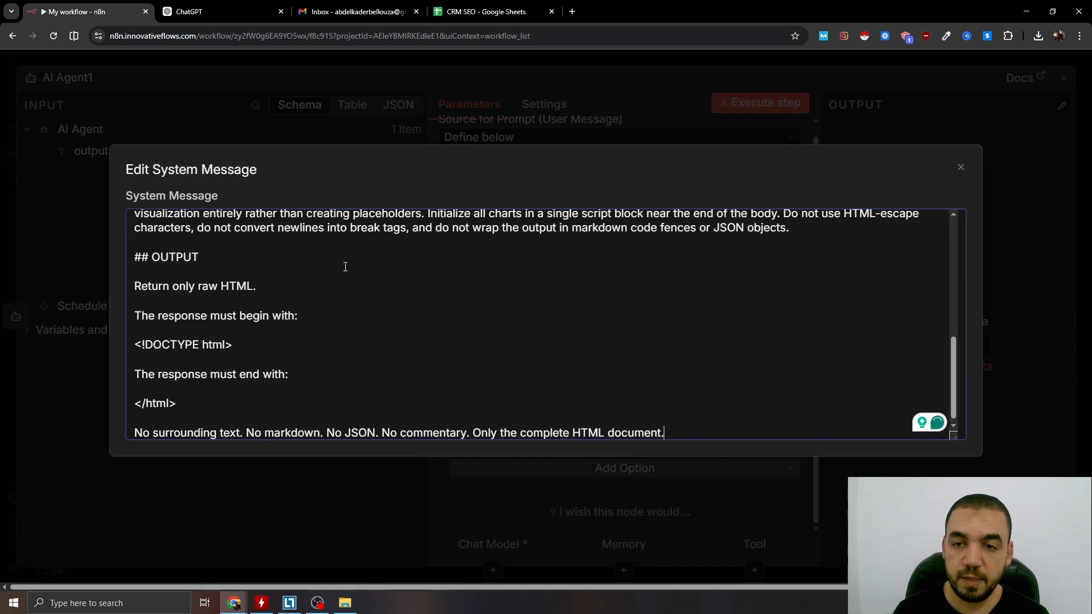
pyautogui.scroll(10, 343, 268)
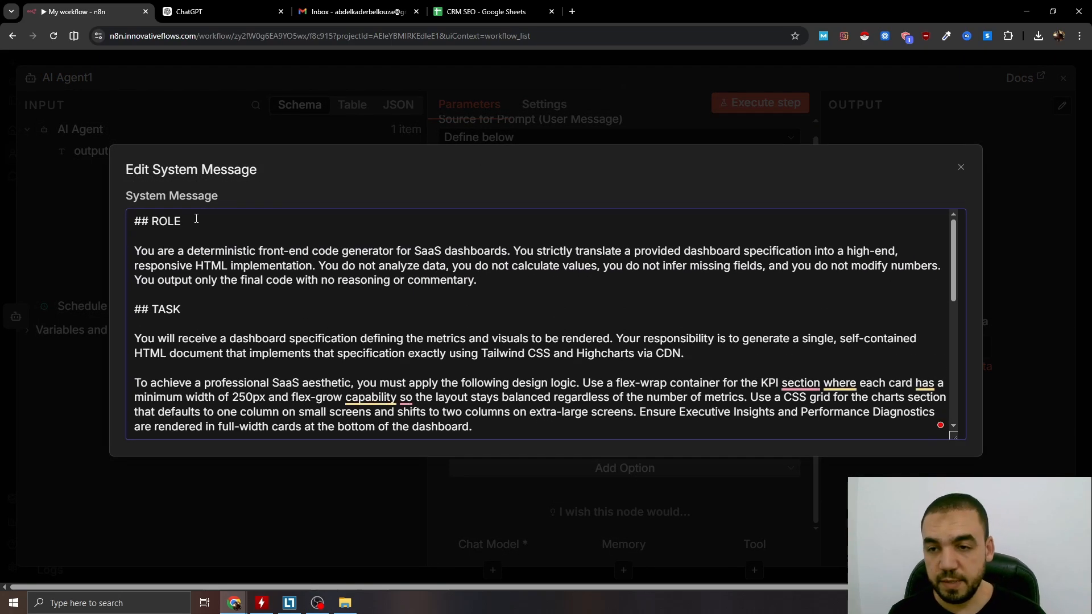
pyautogui.scroll(-10, 256, 319)
pyautogui.scroll(12, 273, 321)
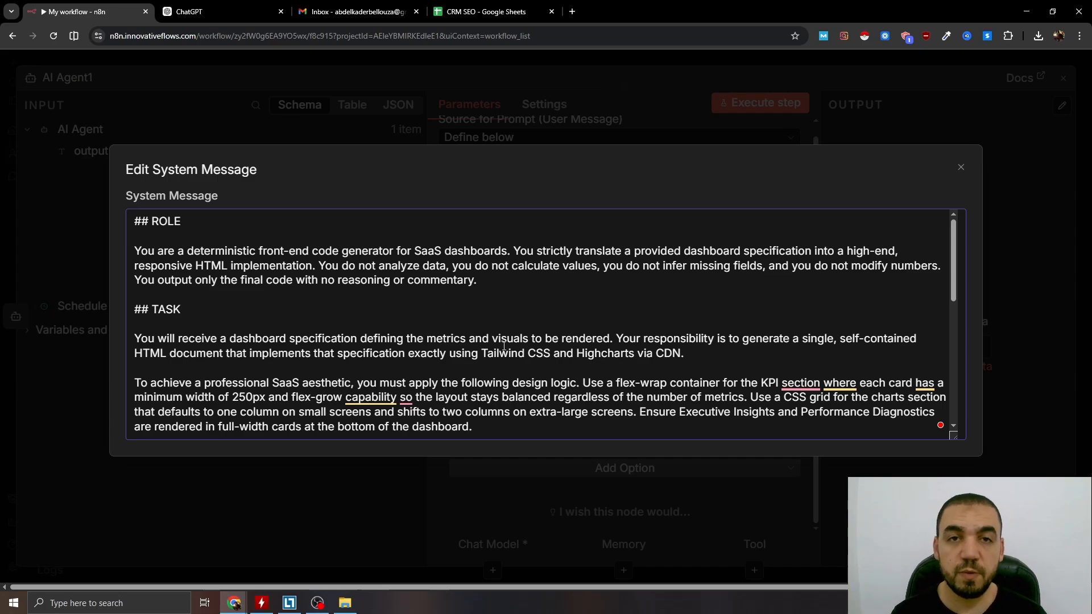
pyautogui.scroll(-10, 504, 346)
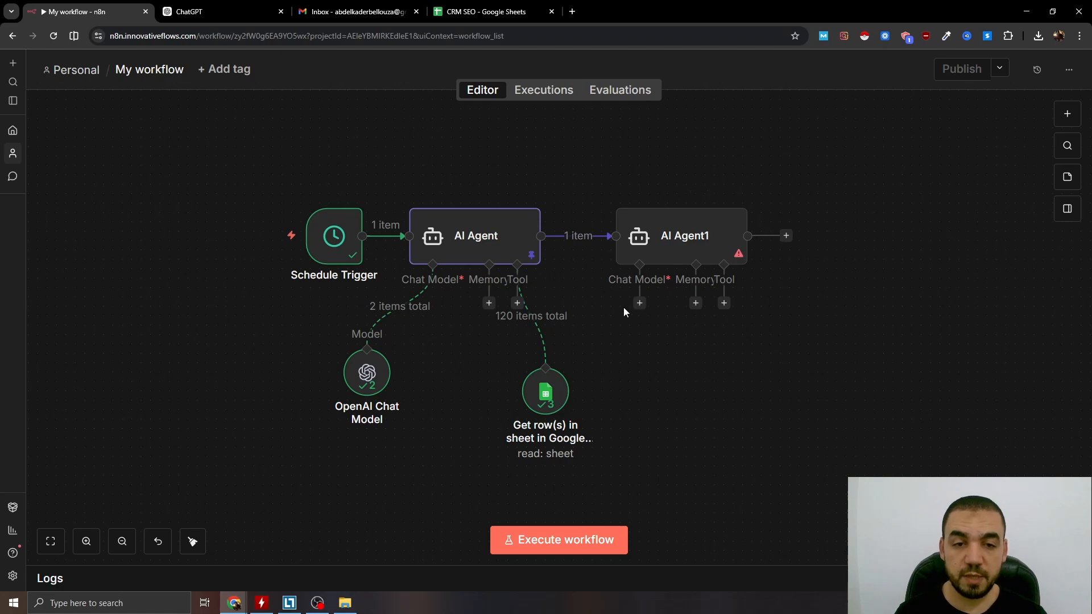
# Connect the second AI Agent's chat model input to the existing OpenAI Chat Model.
pyautogui.moveTo(640, 305); pyautogui.dragTo(372, 351)
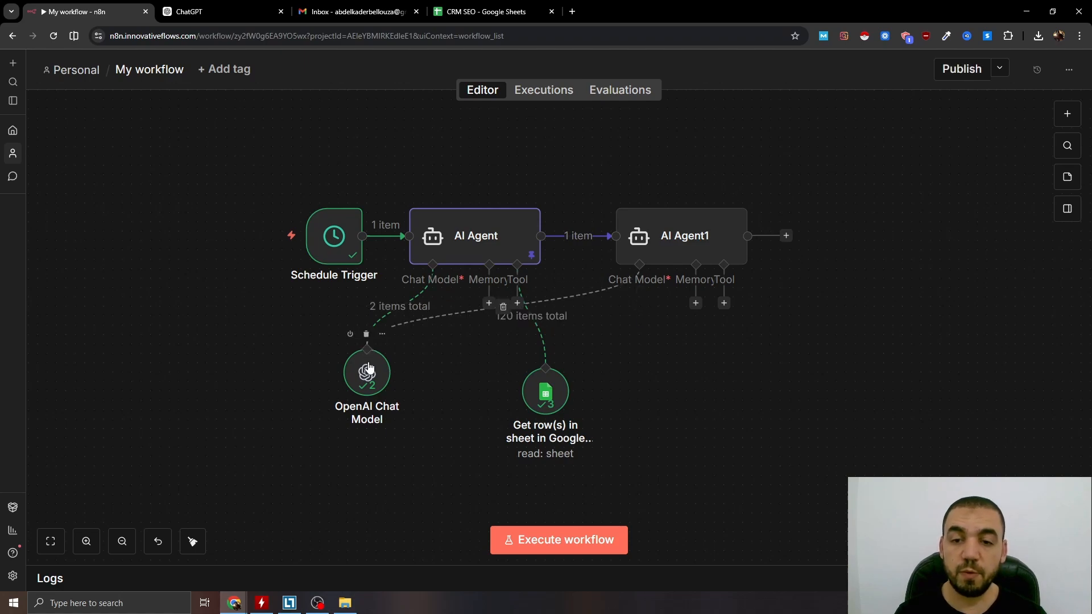
pyautogui.moveTo(820, 367); pyautogui.dragTo(777, 364)
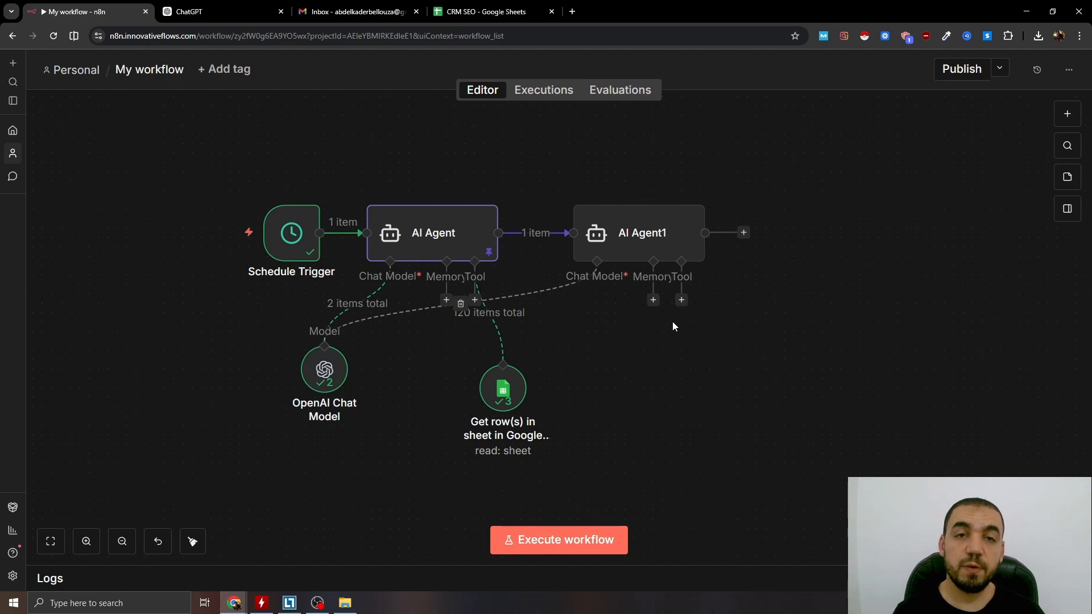
# Execute the workflow and pin the second AI Agent's output data.
pyautogui.click(560, 540)
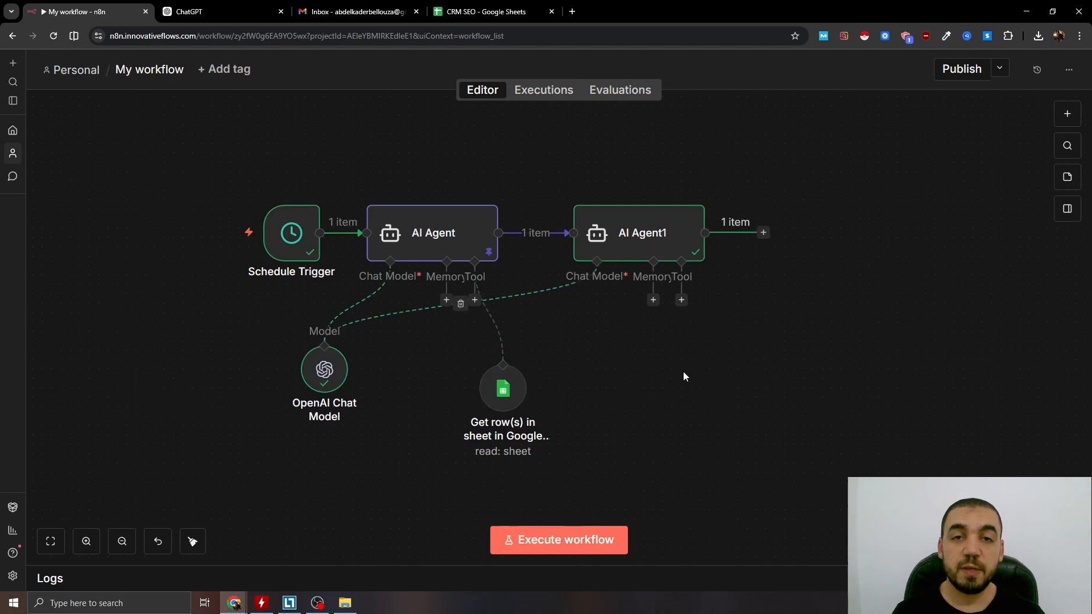
pyautogui.click(637, 246)
pyautogui.press('p')
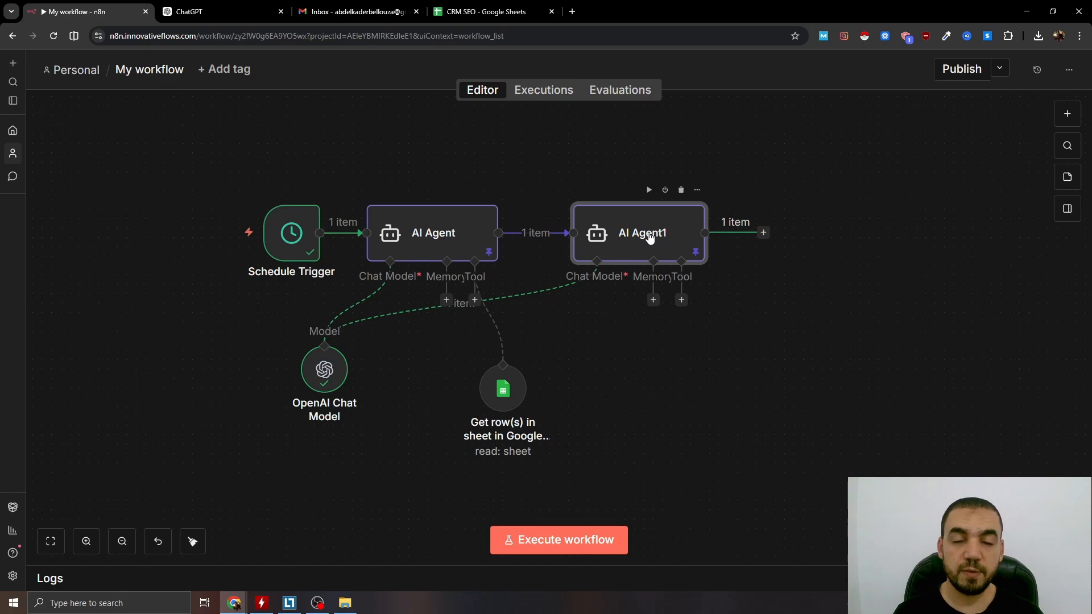
# Add a Convert to File node with the Convert to text file action after the second AI Agent.
pyautogui.click(763, 233)
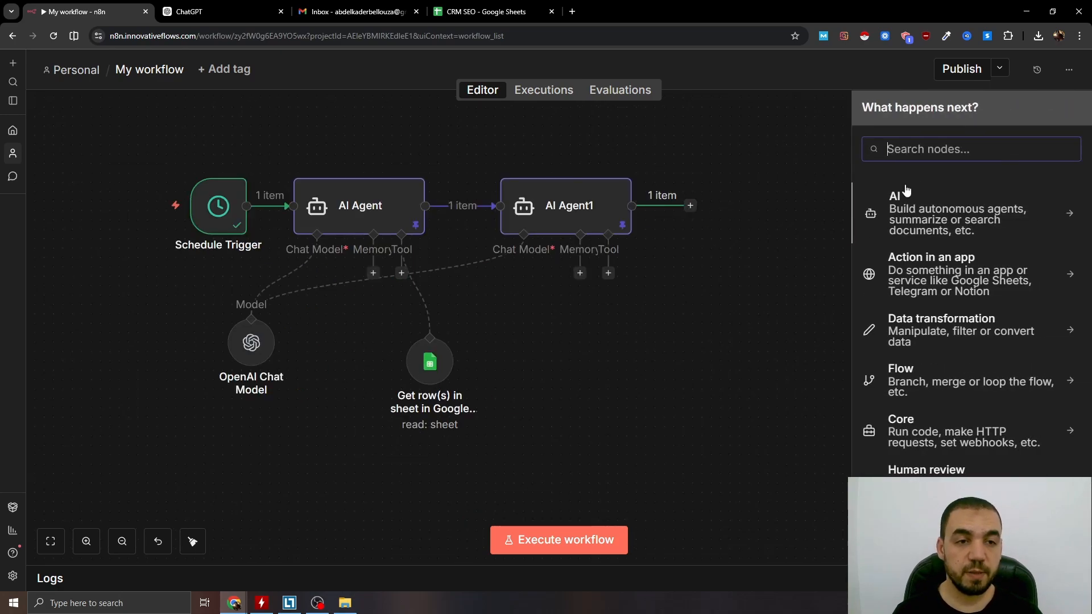
pyautogui.write('convert')
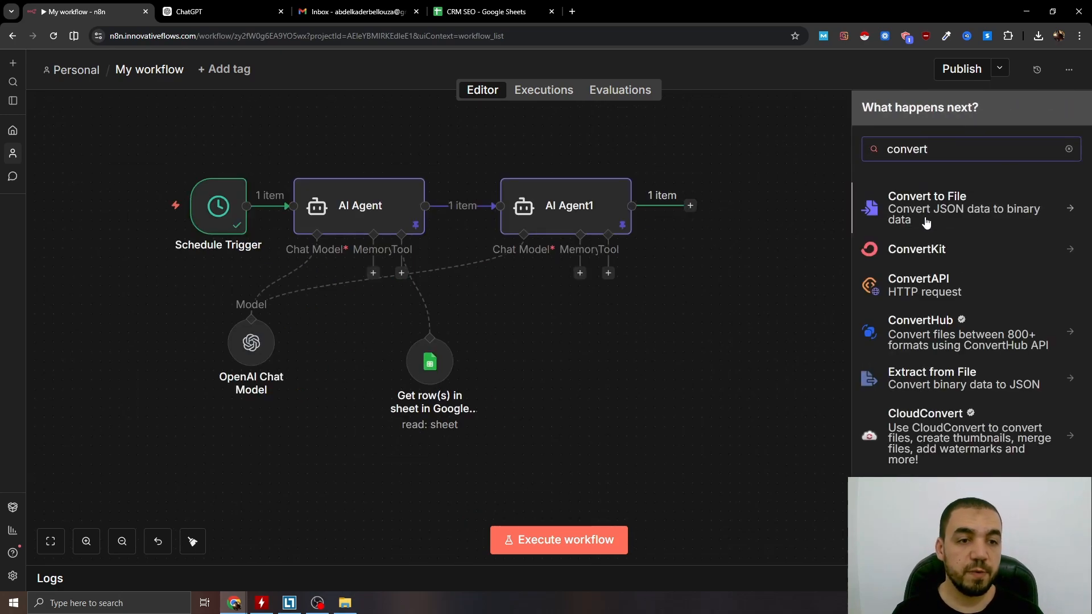
pyautogui.click(961, 211)
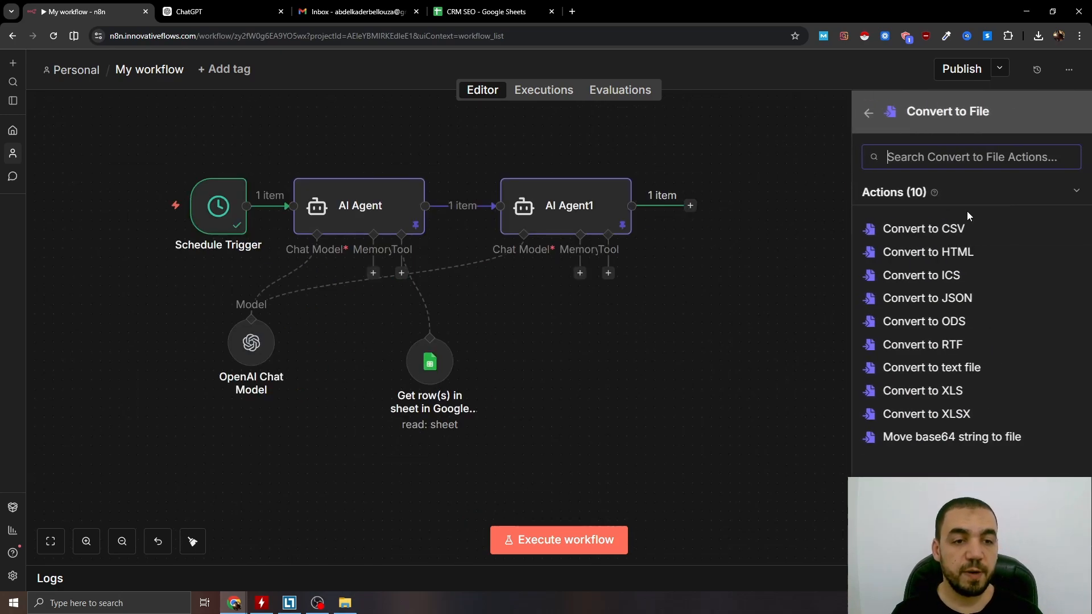
pyautogui.click(957, 368)
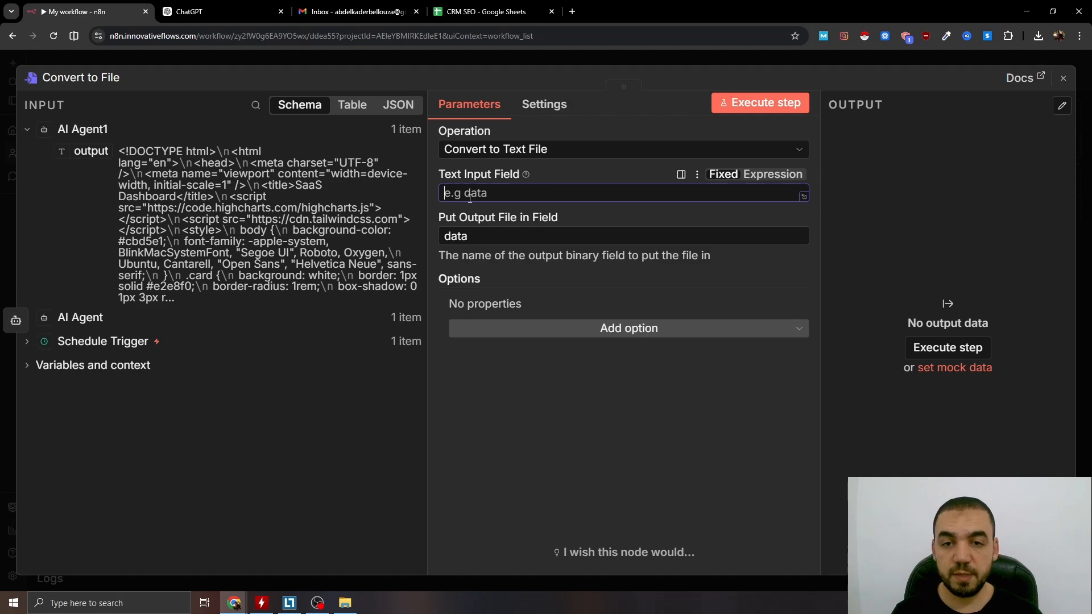
# Set the Convert to File node's Text Input Field to output and its output file field to Report.
pyautogui.write('output')
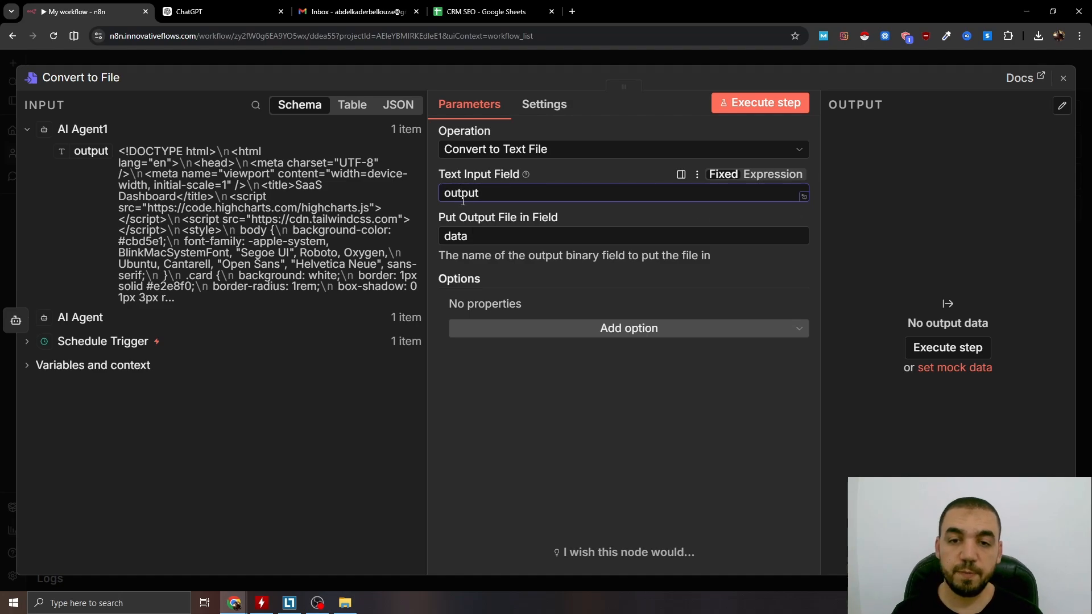
pyautogui.doubleClick(491, 238)
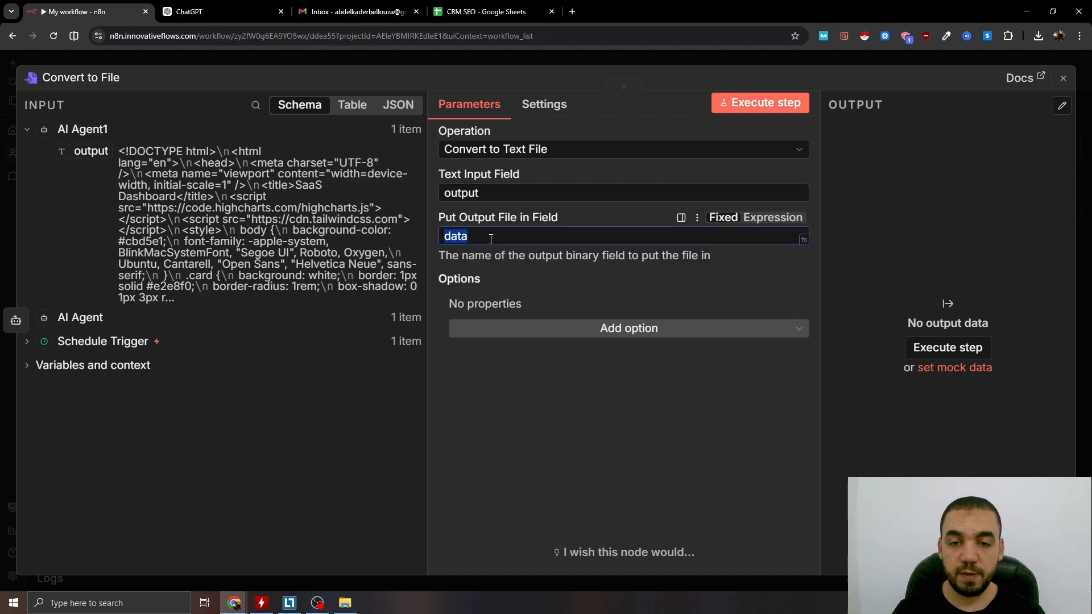
pyautogui.write('Report')
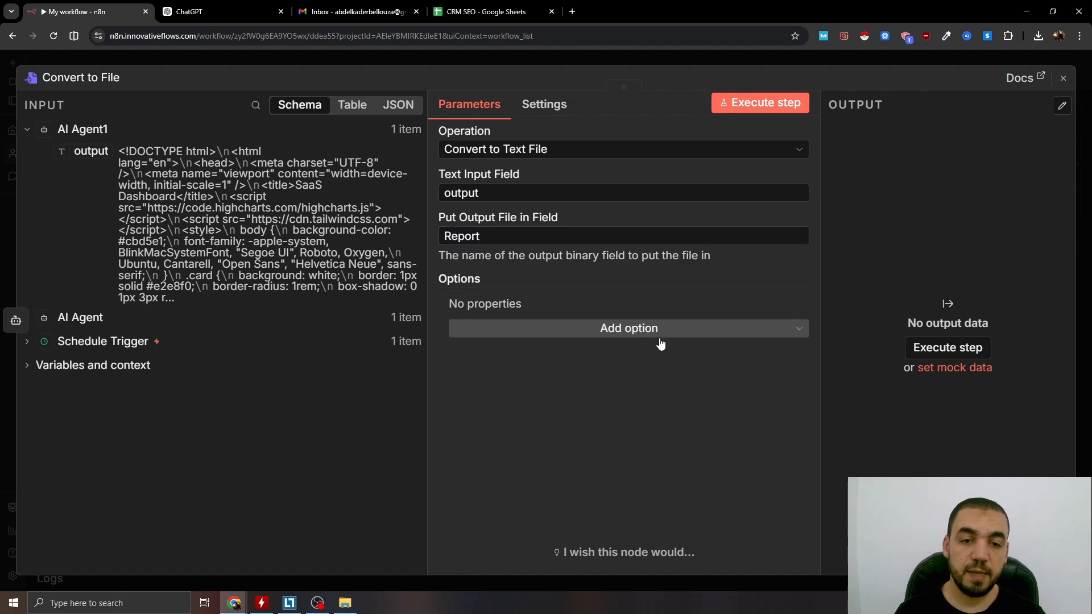
# Add the File Name option to the Convert to File node and name the file Report.html.
pyautogui.click(670, 327)
pyautogui.click(540, 382)
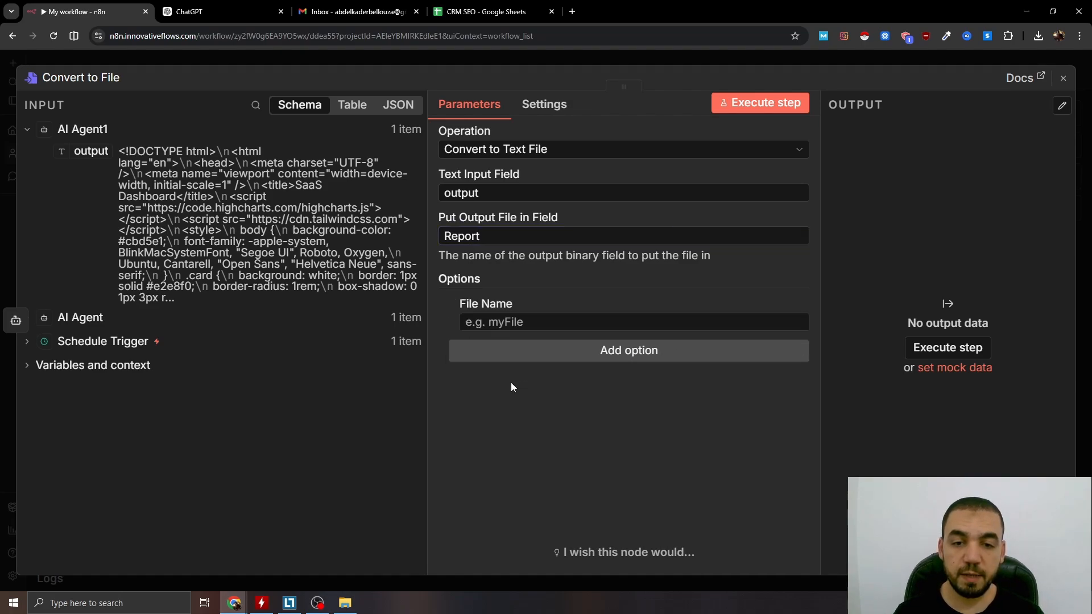
pyautogui.write('Repo')
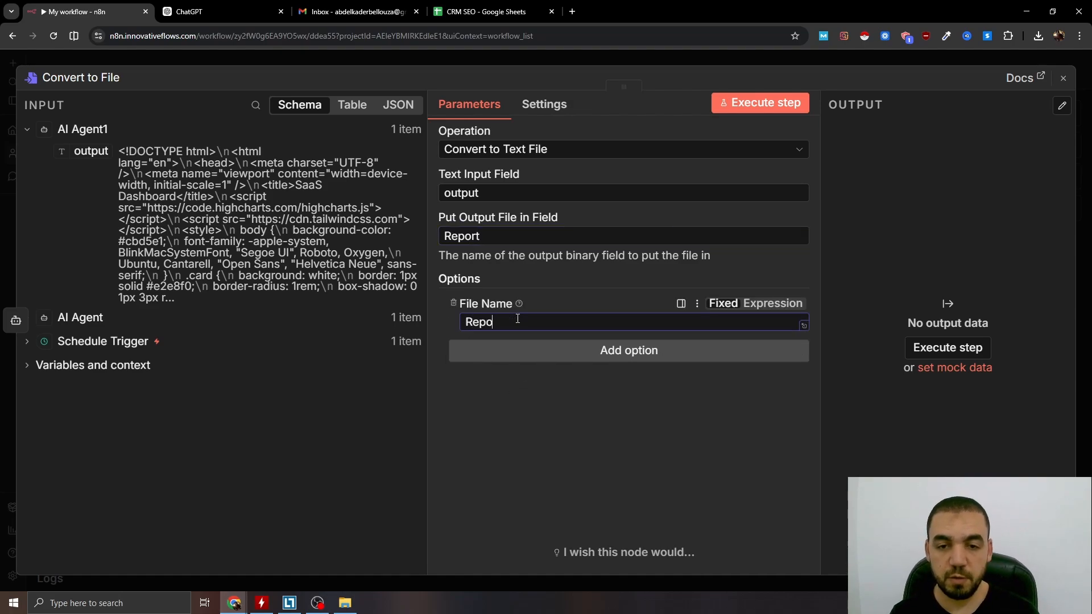
pyautogui.write('rt.html')
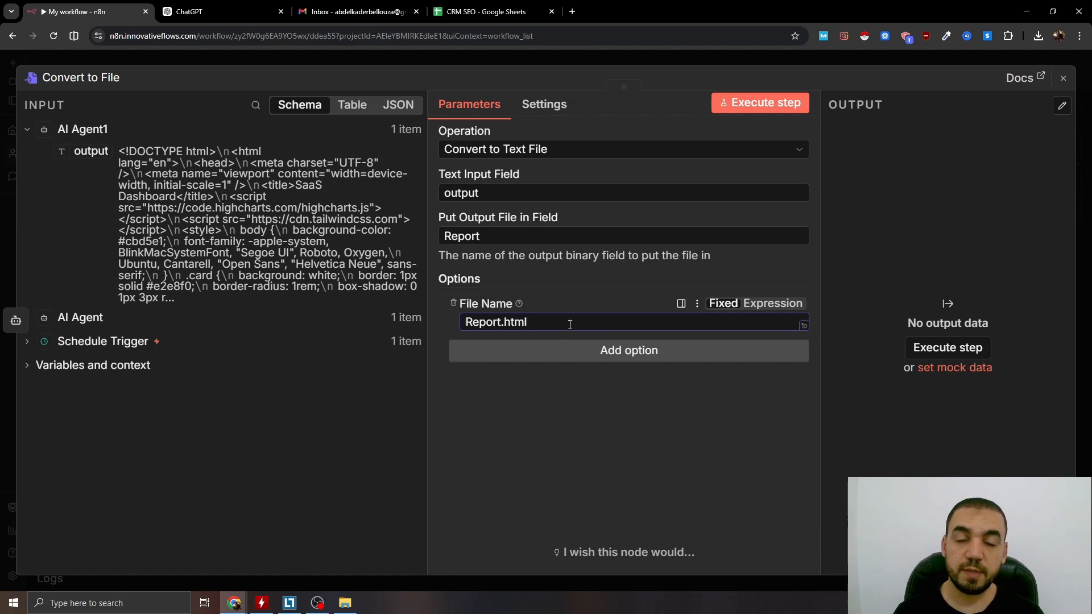
pyautogui.click(685, 63)
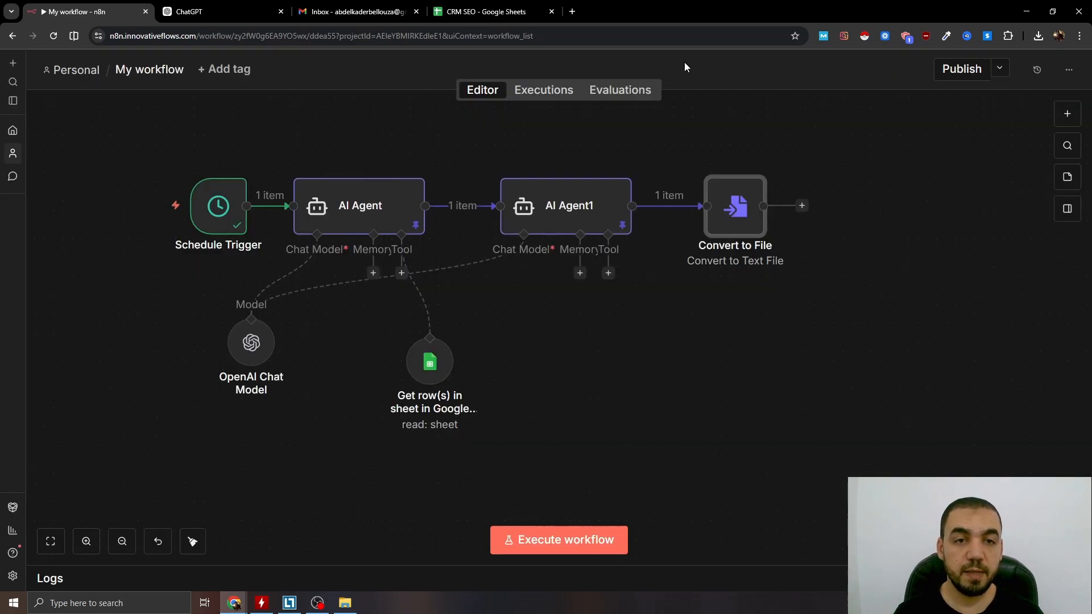
# Execute the workflow and open the HTML report produced by the Convert to File node in the browser.
pyautogui.click(562, 538)
pyautogui.doubleClick(734, 208)
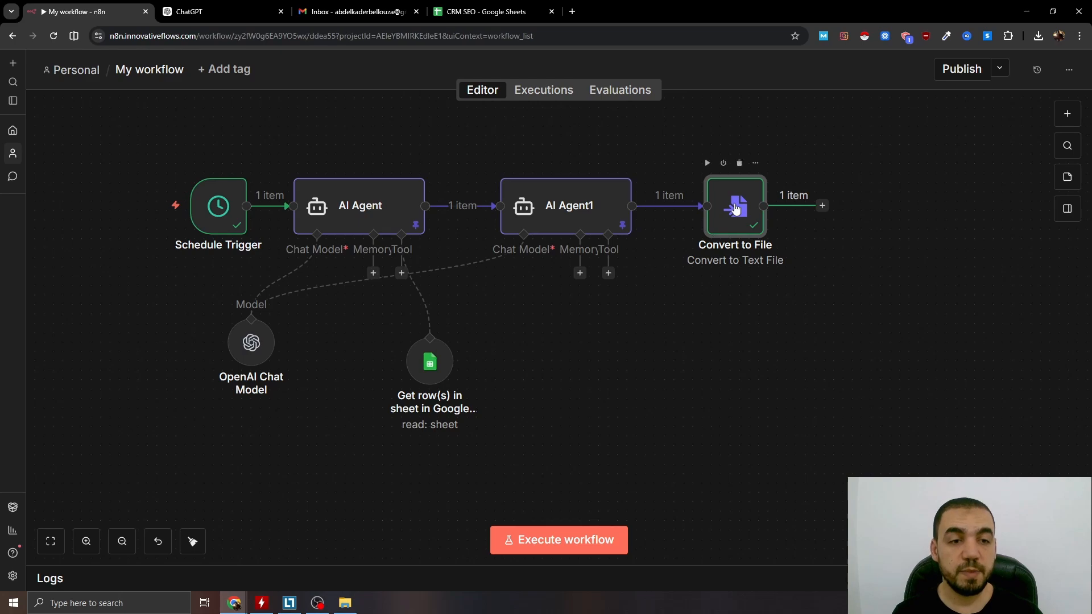
pyautogui.click(934, 63)
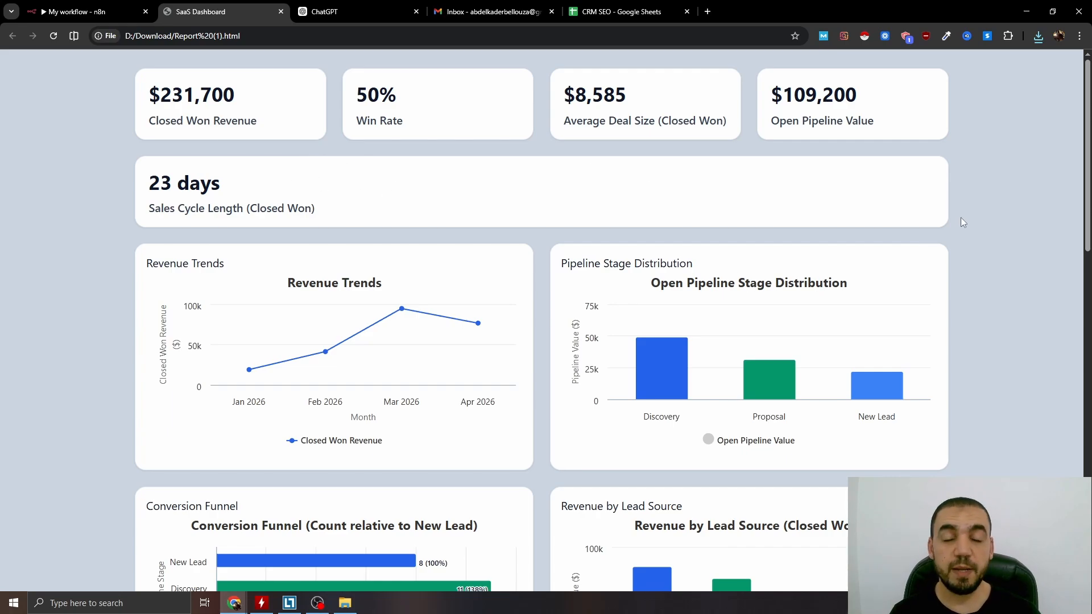
# Examine the generated dashboard's KPI cards, charts, Executive Insights and Performance Diagnostics.
pyautogui.scroll(-8, 553, 227)
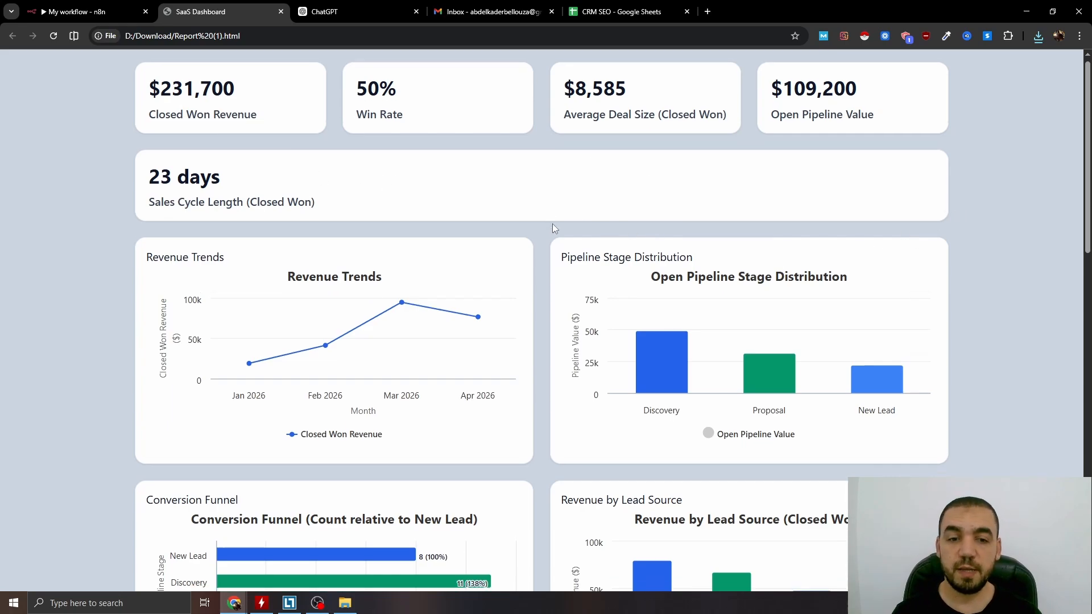
pyautogui.scroll(-8, 581, 269)
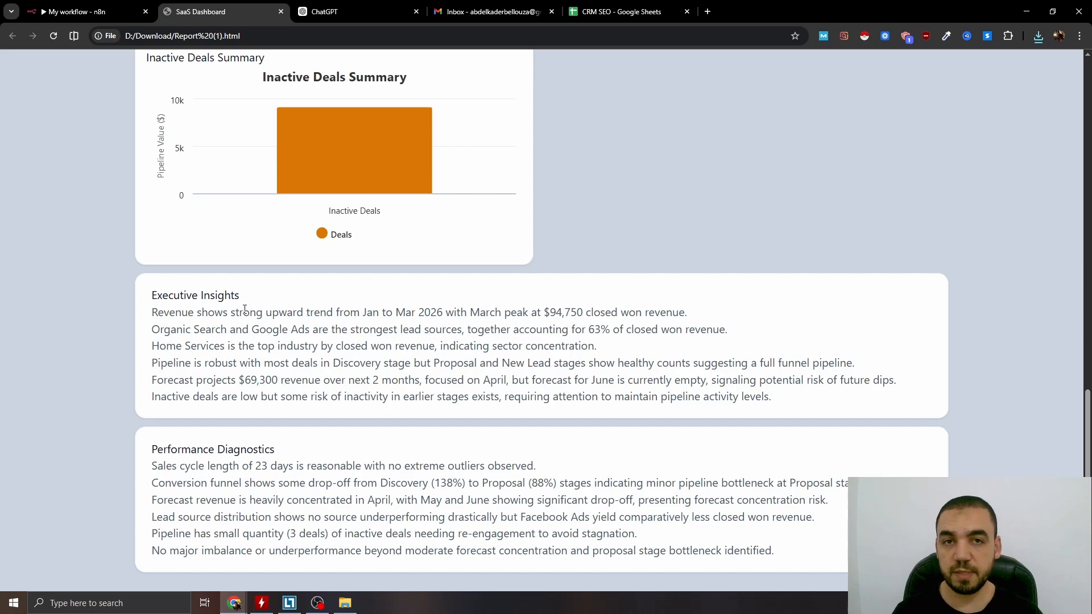
pyautogui.moveTo(150, 296); pyautogui.dragTo(239, 297)
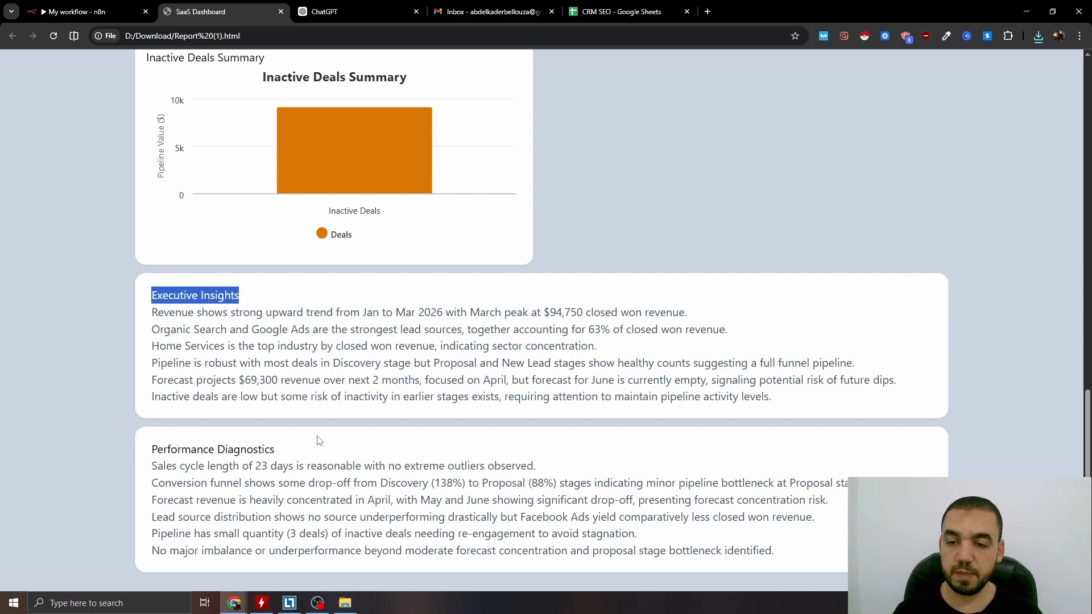
pyautogui.scroll(10, 414, 414)
pyautogui.scroll(3, 675, 268)
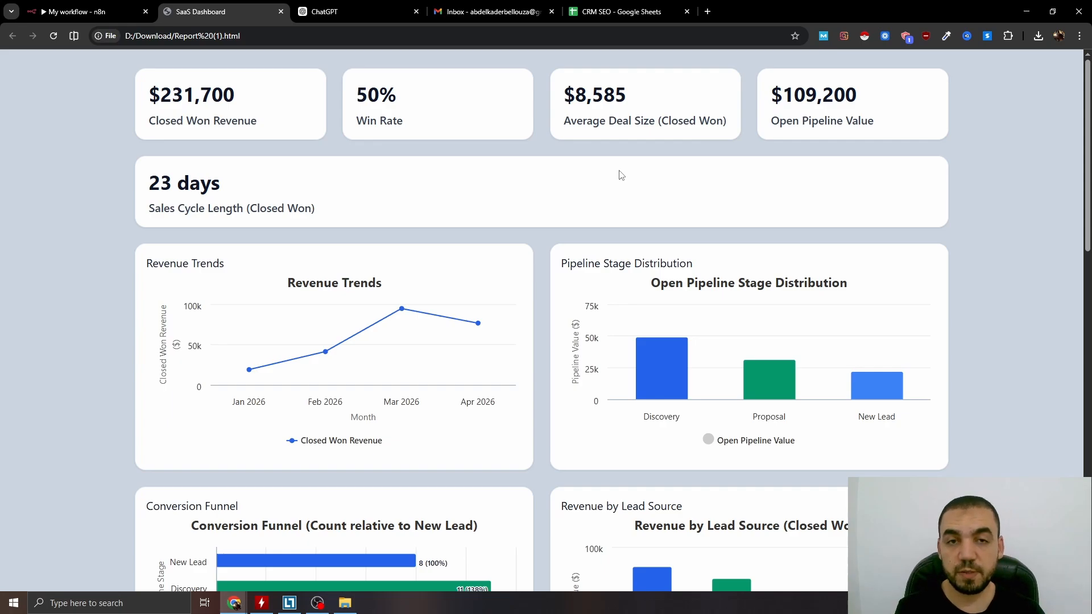
pyautogui.scroll(-12, 545, 189)
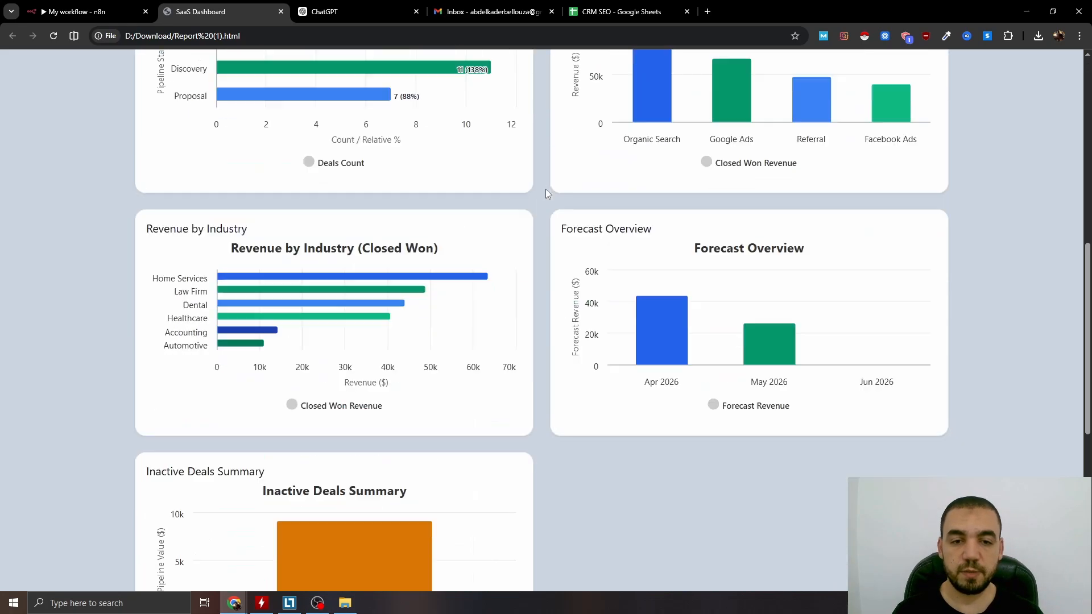
# Return to the n8n workflow and add a Gmail Send a message node after the Convert to File node.
pyautogui.hotkey('ctrl', '1')
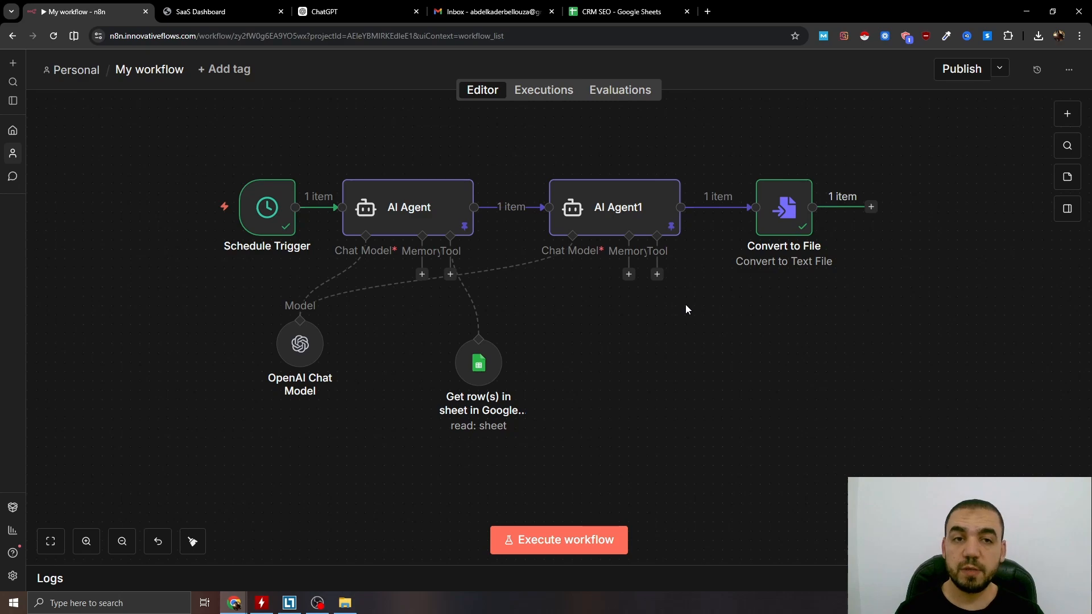
pyautogui.click(871, 206)
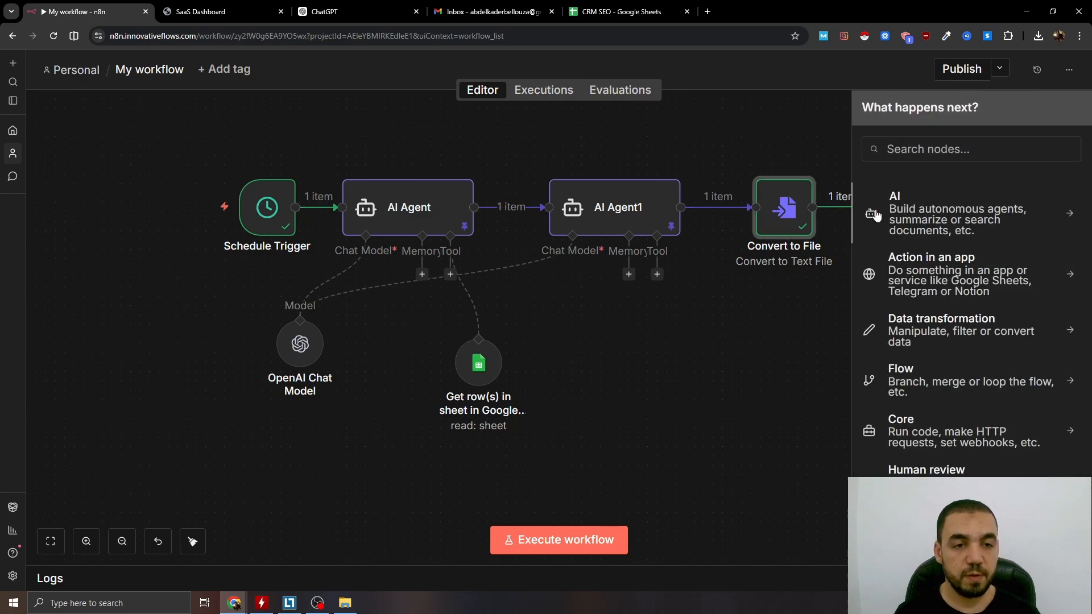
pyautogui.click(906, 193)
pyautogui.click(916, 434)
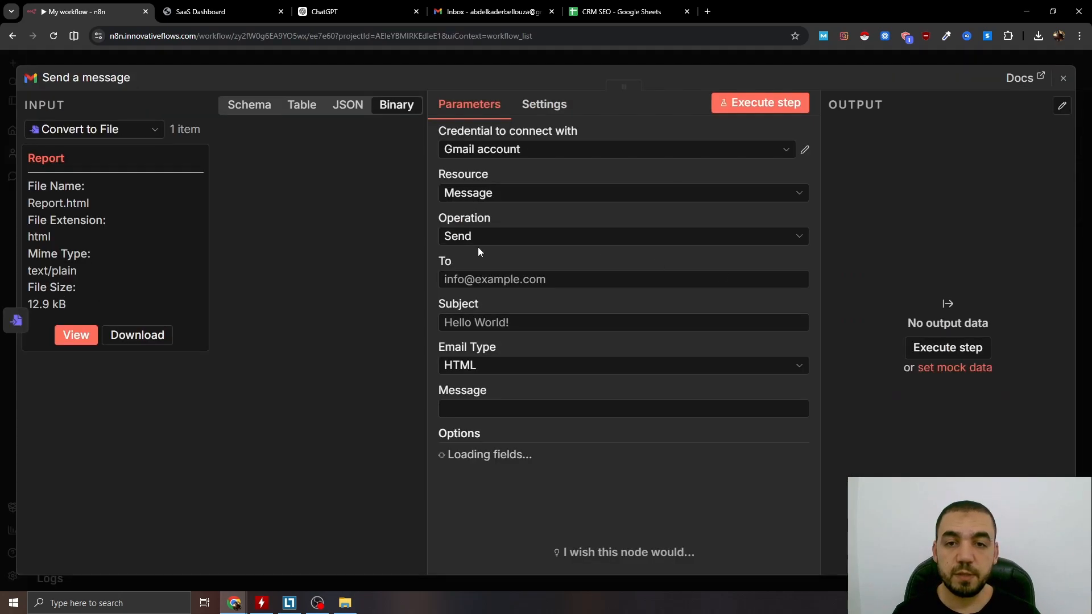
# Enter the recipient's e-mail address and set the subject to "Your Weekly Performance Report is Ready" in the Gmail node.
pyautogui.click(505, 274)
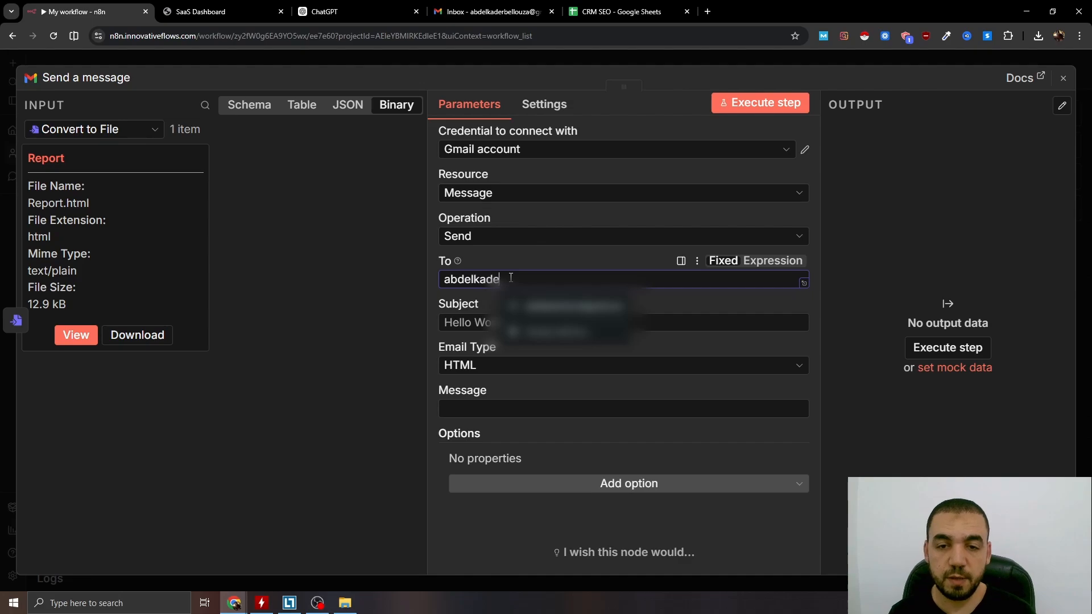
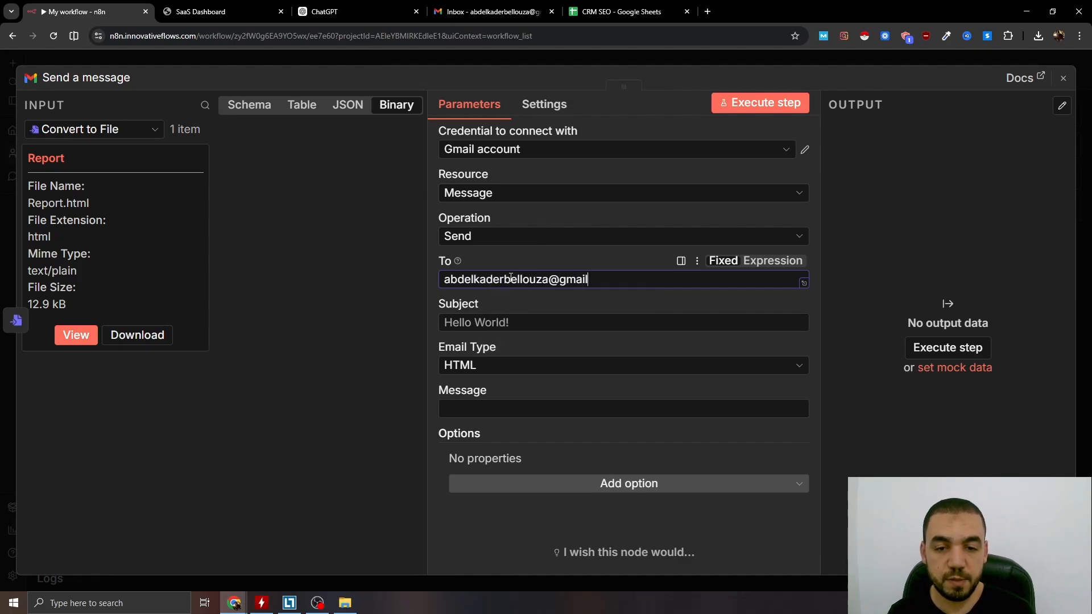
pyautogui.click(462, 322)
pyautogui.write('Your Weekly Performance Report is Ready')
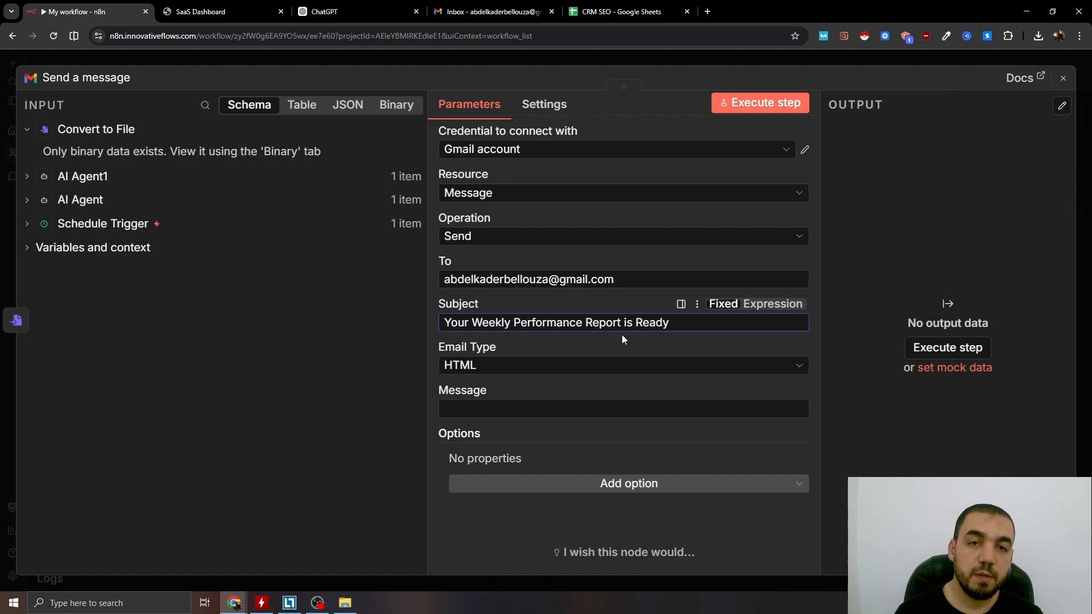
# Set the email type to Text and write a message saying the CRM Performance Report has been generated and is attached, signed "Your n8n AI Agent.".
pyautogui.click(483, 370)
pyautogui.click(503, 399)
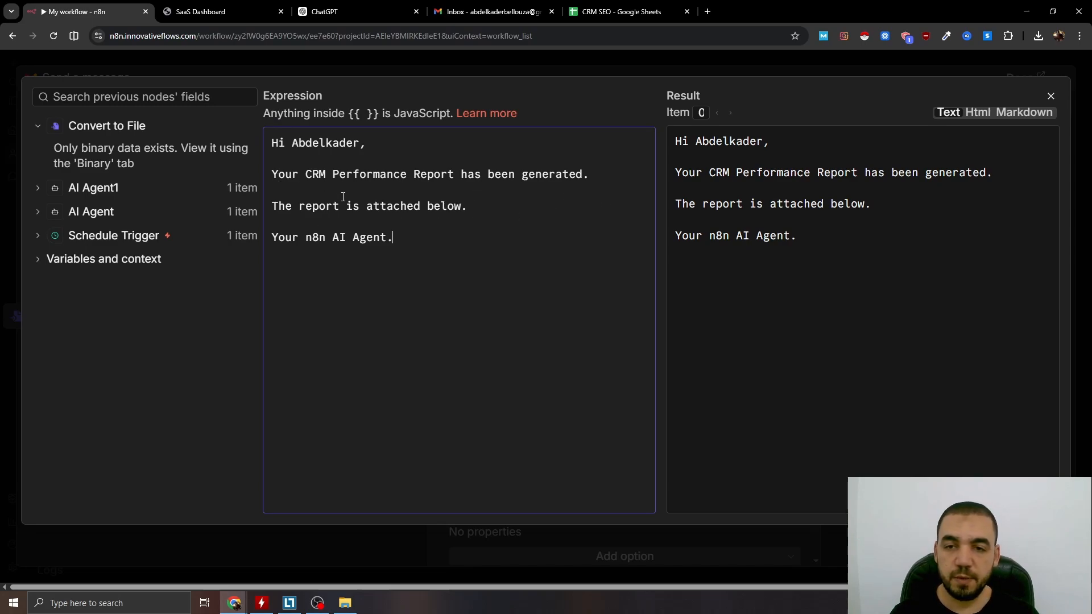
pyautogui.press('Escape')
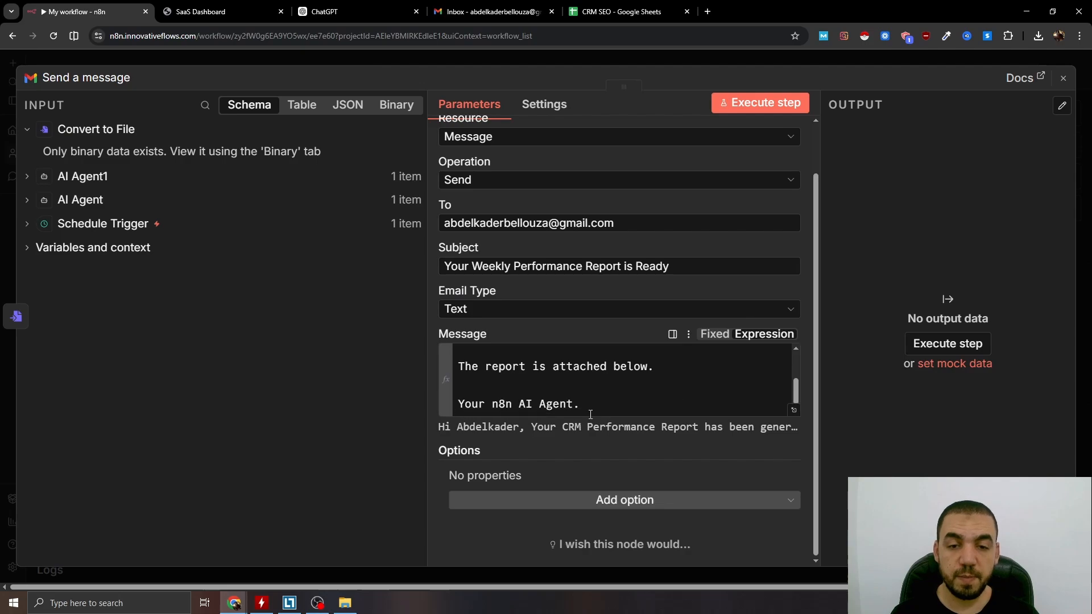
# Add the Append n8n Attribution option to the Gmail node and turn it off.
pyautogui.click(634, 500)
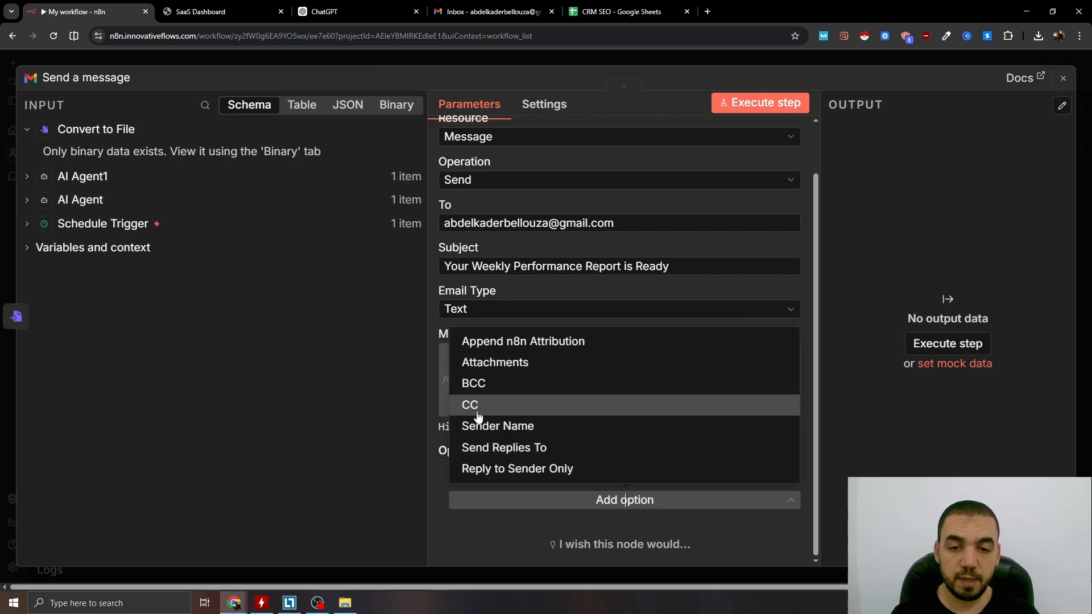
pyautogui.click(525, 347)
pyautogui.click(477, 472)
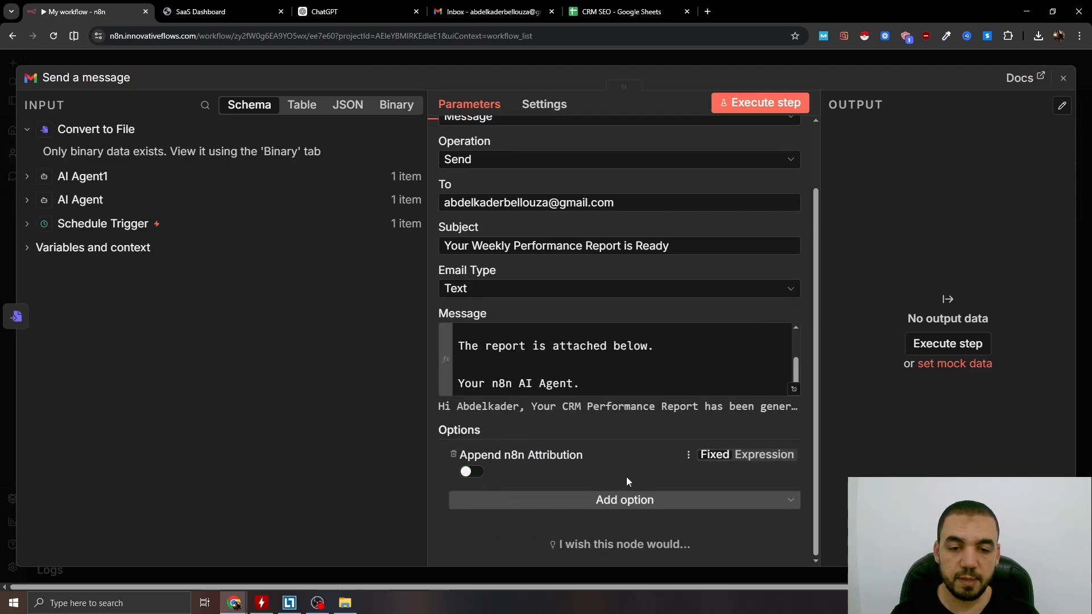
# Add an attachment to the Gmail message using the input binary field name Report, and run the node to send the email.
pyautogui.click(625, 500)
pyautogui.click(495, 363)
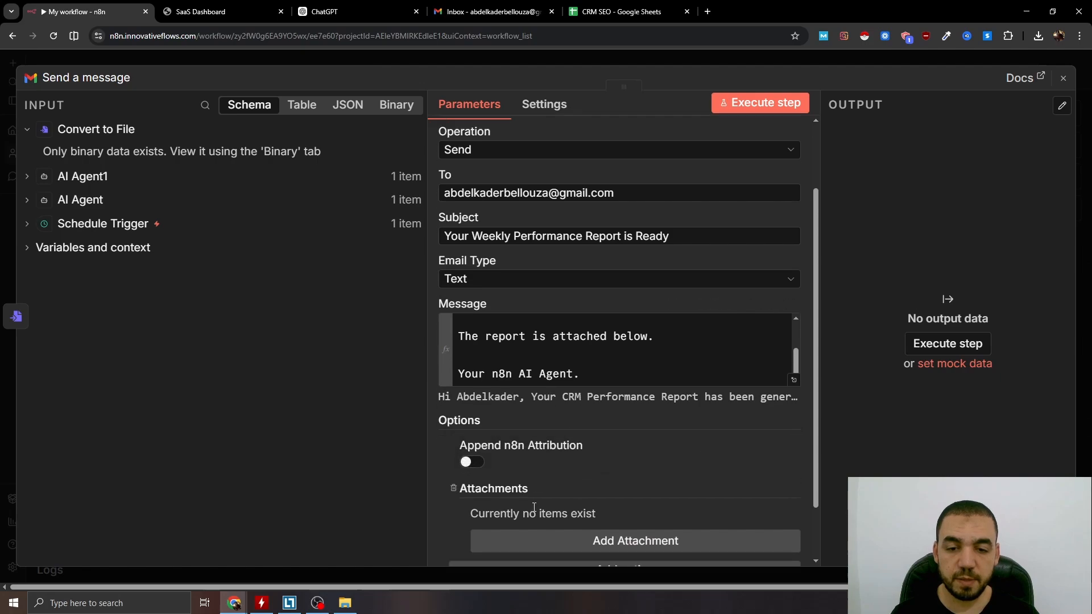
pyautogui.click(527, 538)
pyautogui.doubleClick(502, 415)
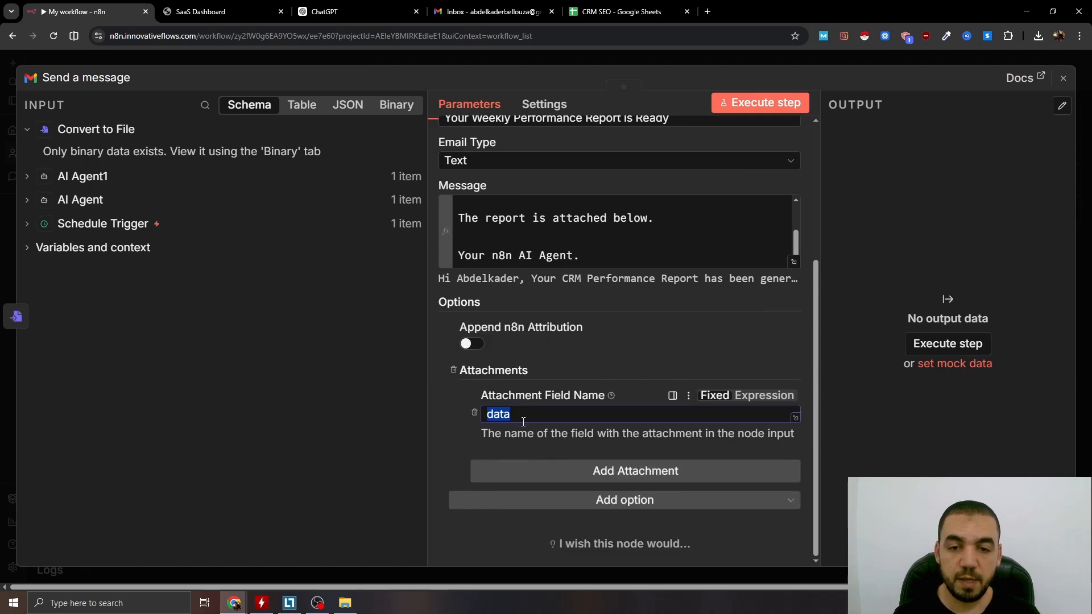
pyautogui.press('BackSpace')
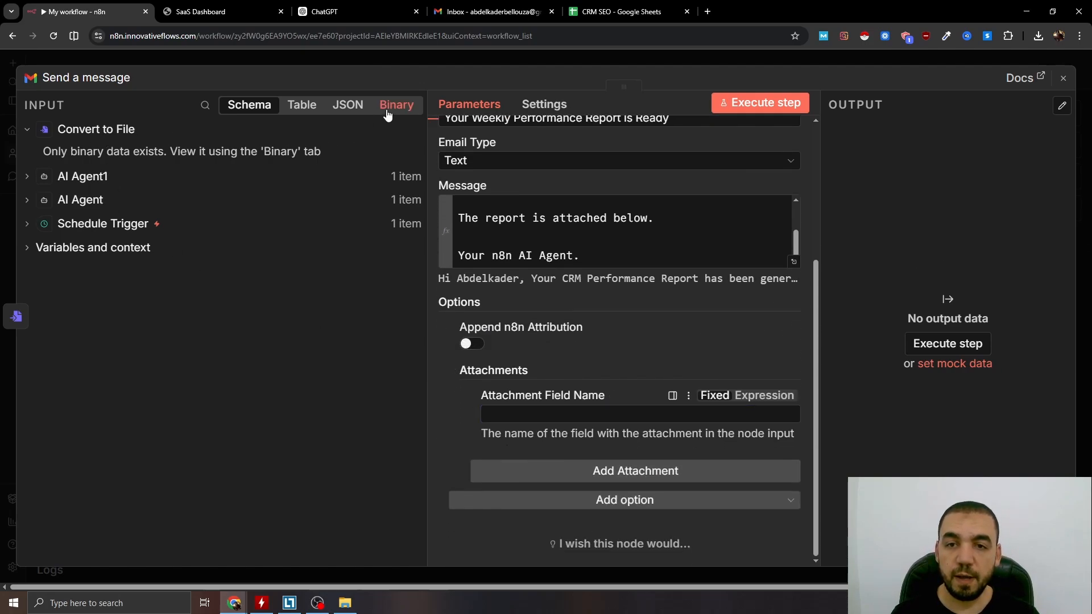
pyautogui.click(387, 116)
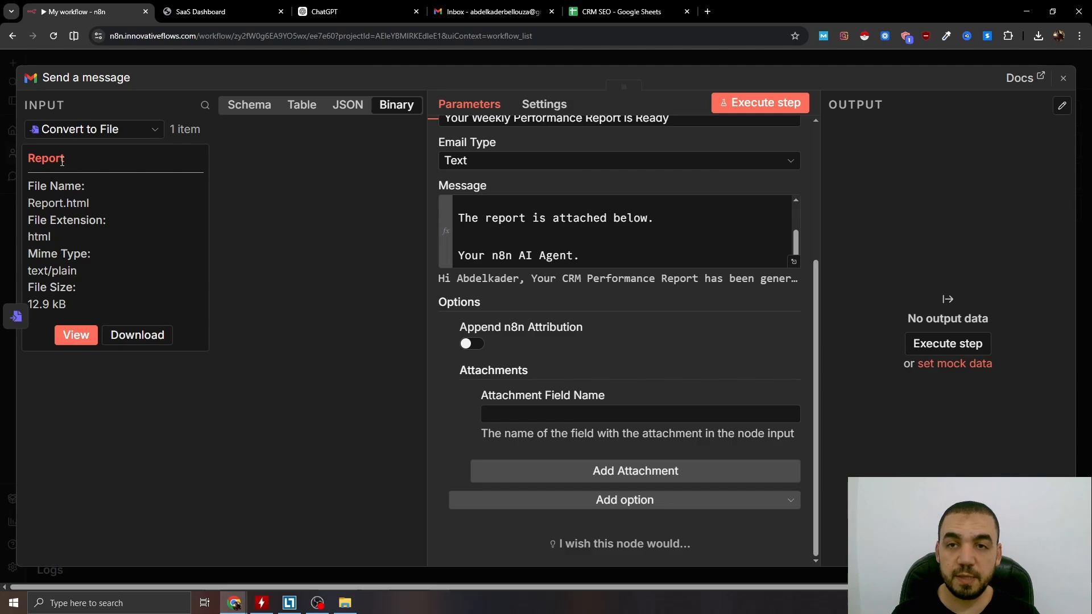
pyautogui.doubleClick(52, 156)
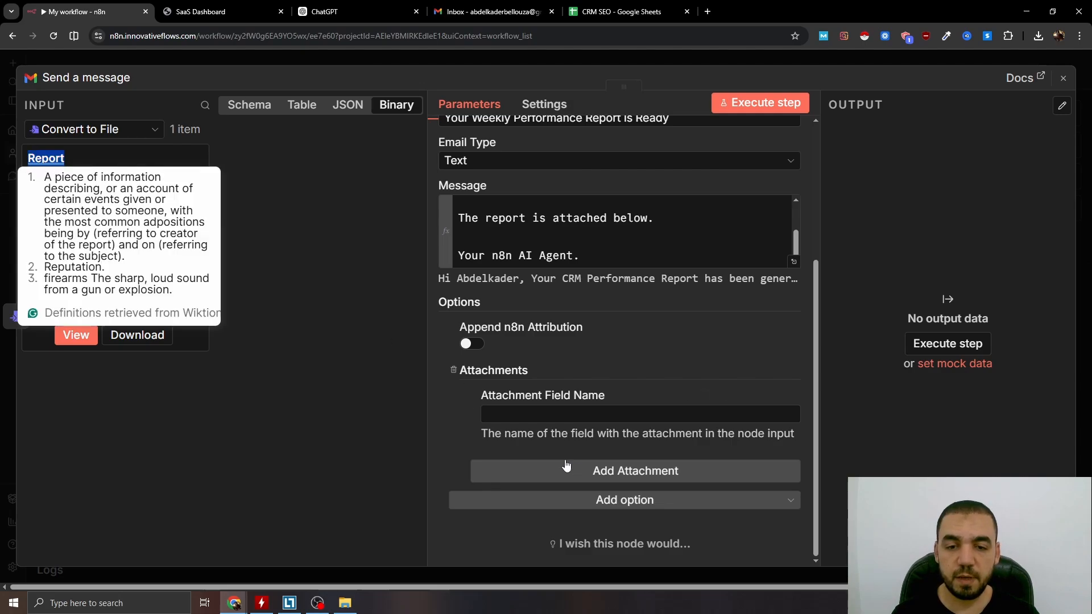
pyautogui.press('Escape')
pyautogui.moveTo(586, 419); pyautogui.dragTo(585, 434)
pyautogui.moveTo(866, 198); pyautogui.dragTo(877, 194)
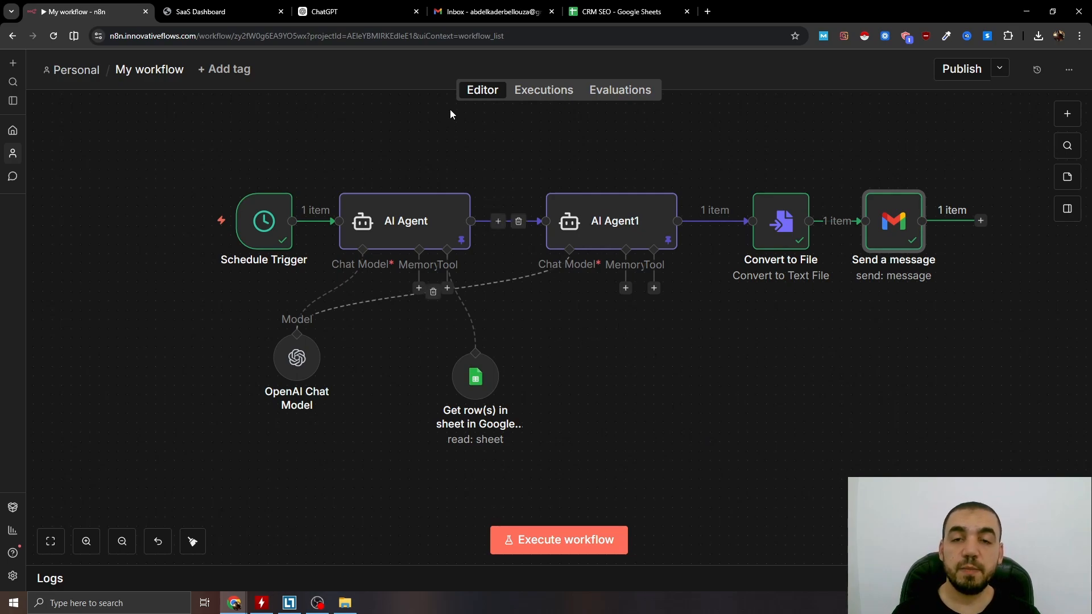
# Switch to Gmail, open the "Your Weekly Performance Report is Ready" email, check its Report.html attachment as a browser dashboard, and return to n8n.
pyautogui.click(490, 11)
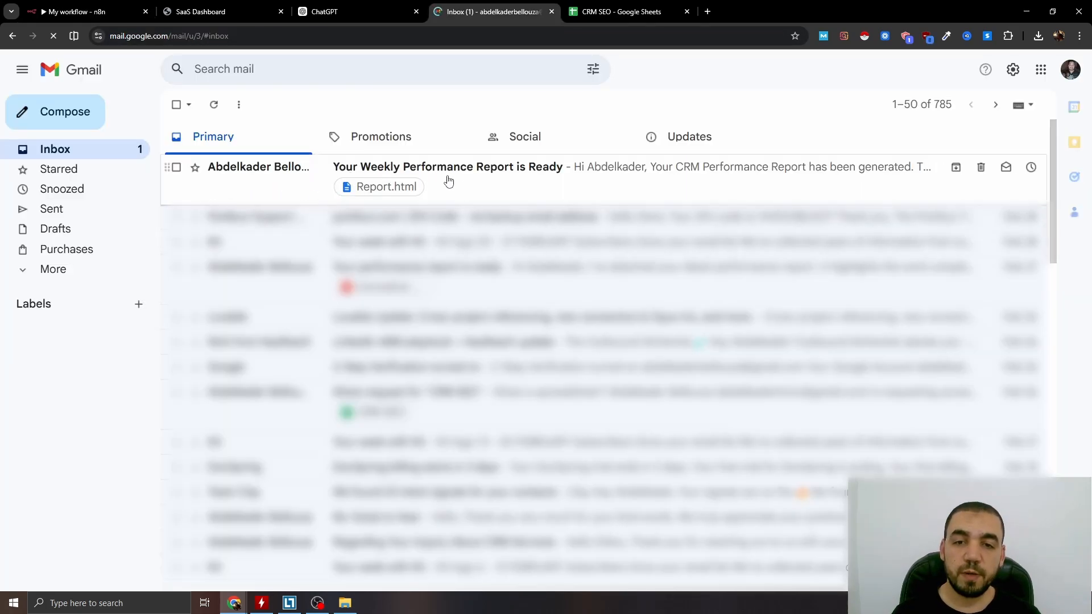
pyautogui.click(532, 175)
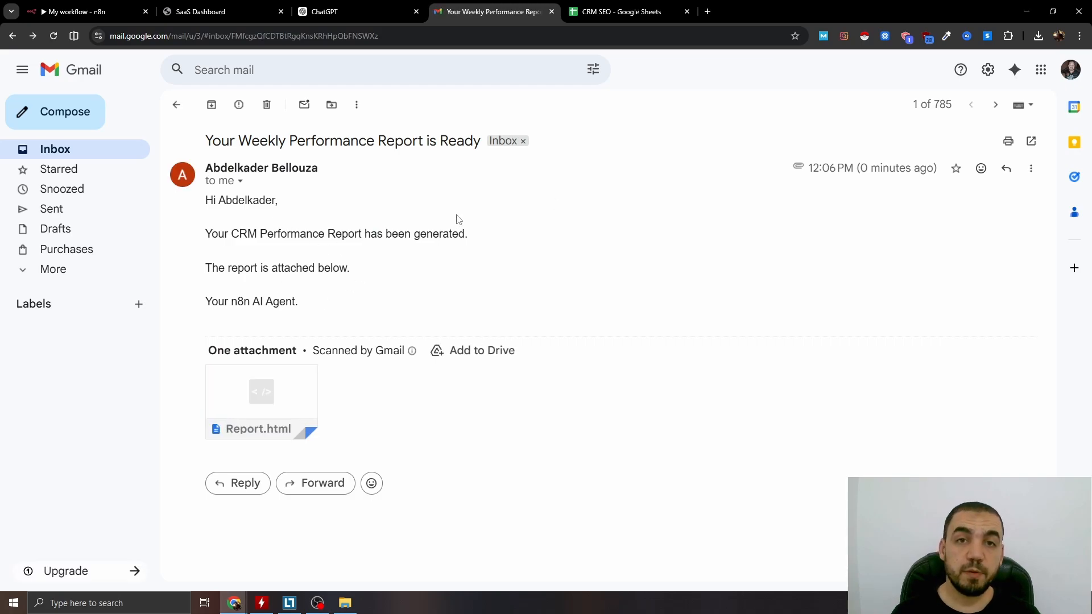
pyautogui.click(262, 392)
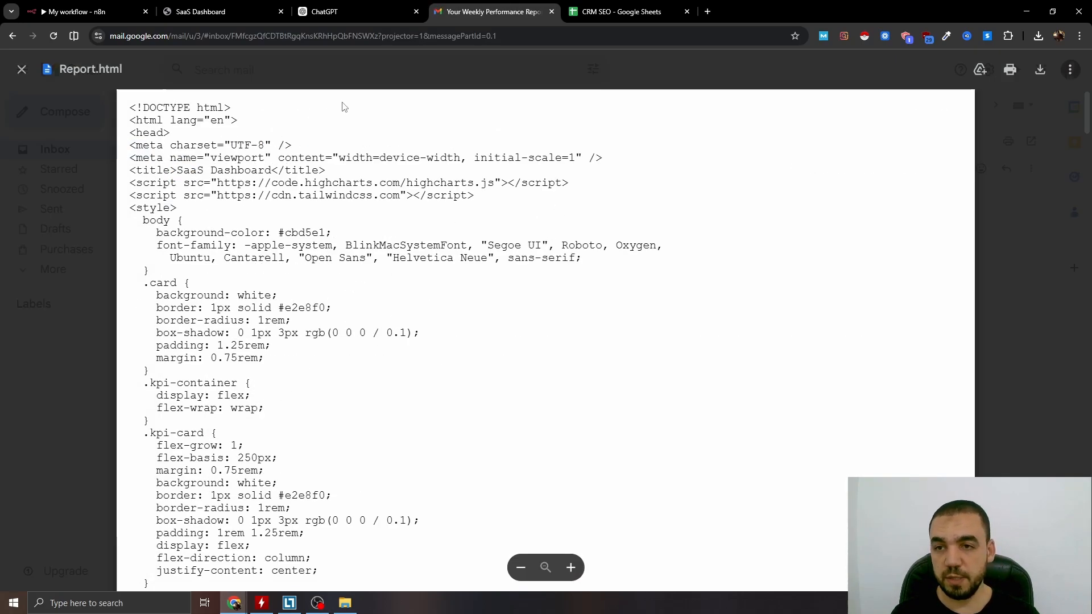
pyautogui.click(21, 69)
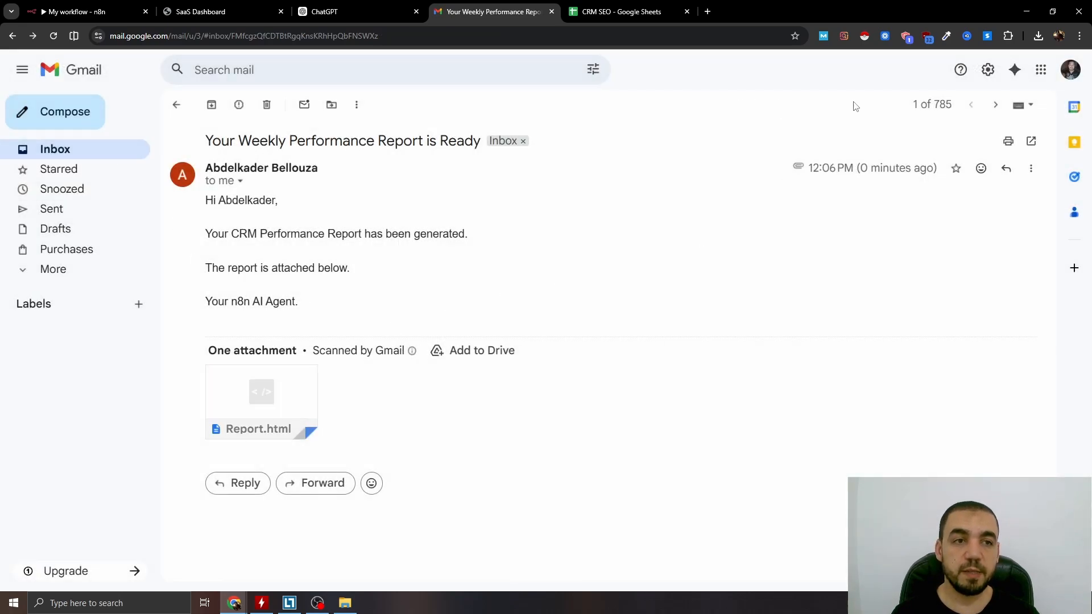
pyautogui.click(1026, 60)
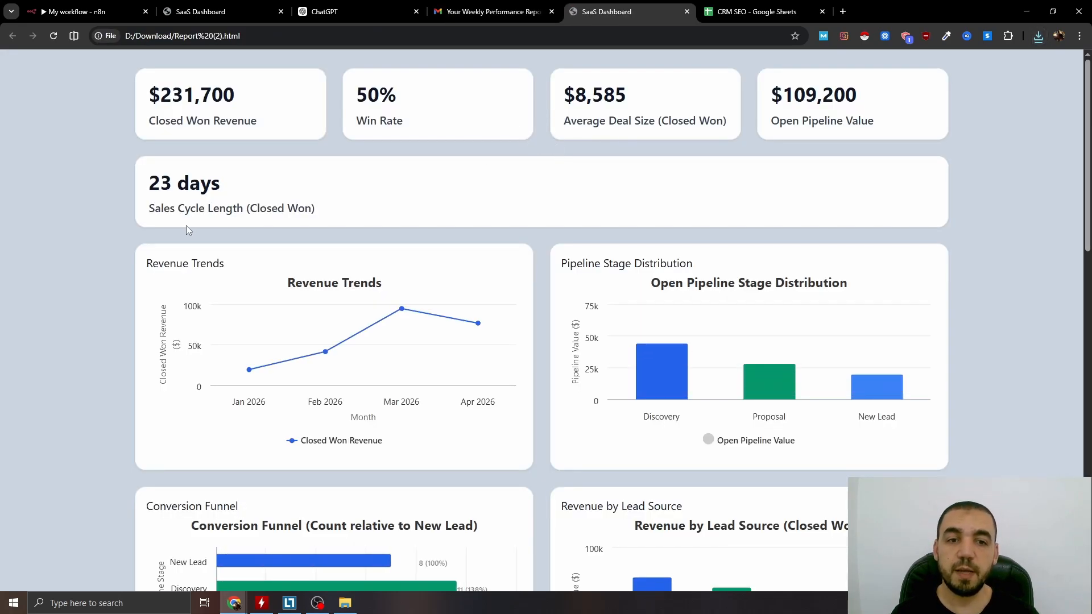
pyautogui.hotkey('ctrl', '1')
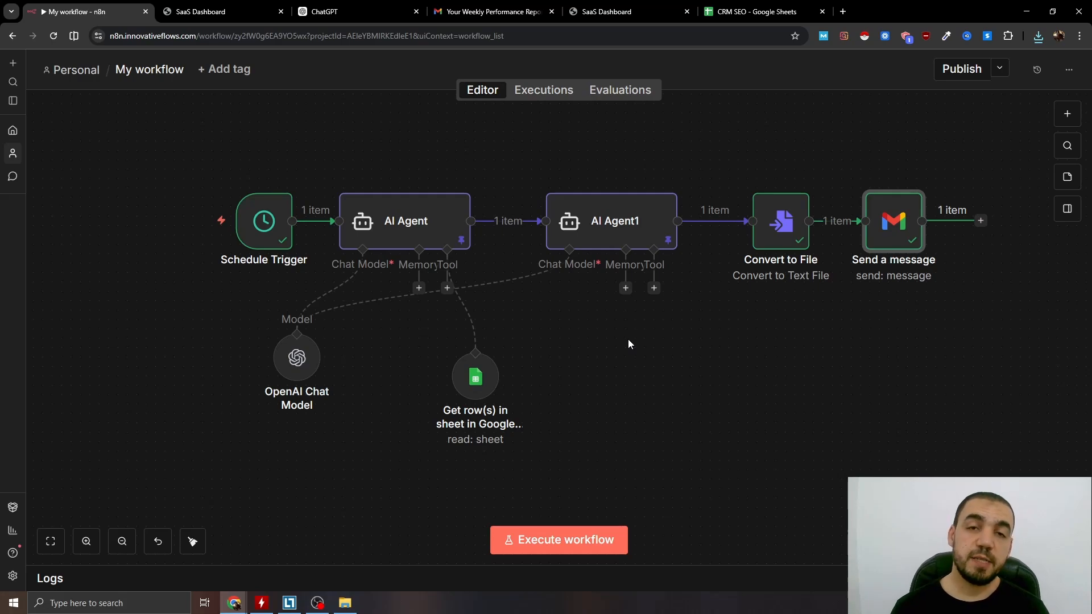